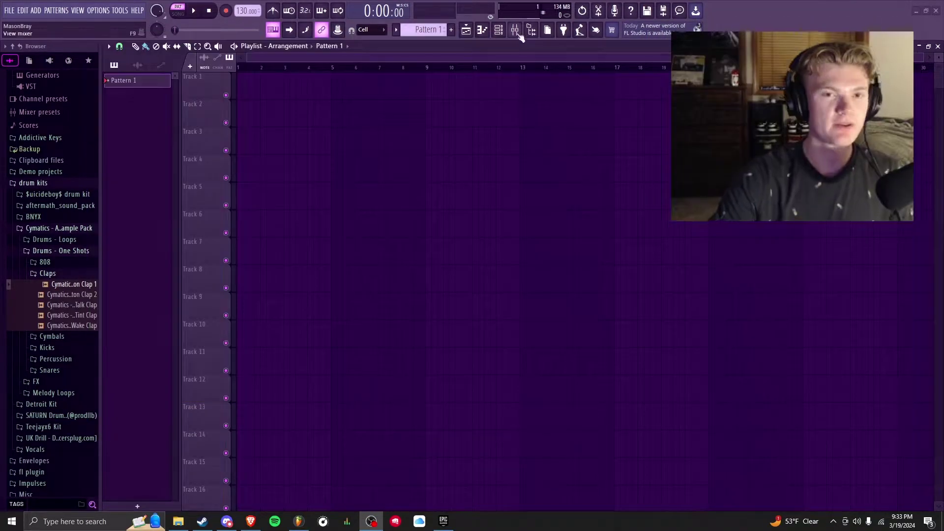
Load the Pitcher effect onto mixer track Insert 1 and reposition its plugin window
click(515, 30)
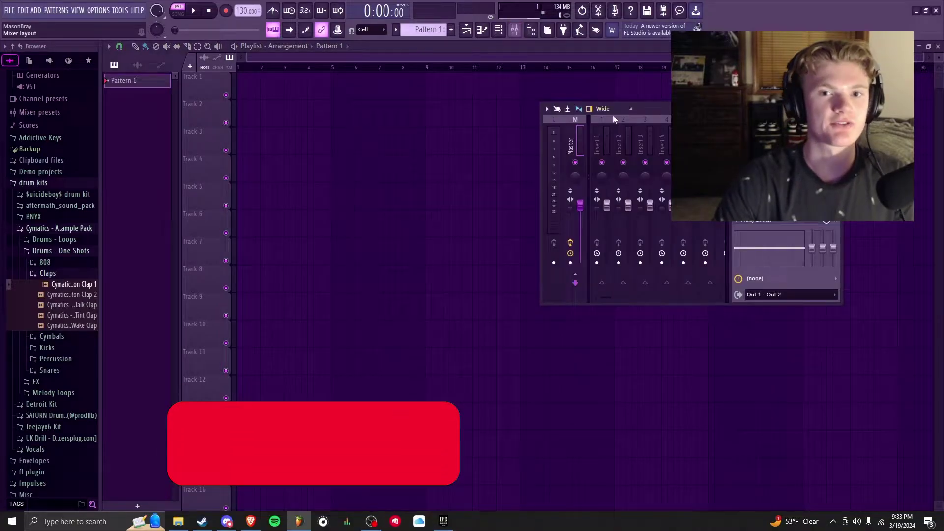
click(600, 138)
click(739, 131)
click(606, 15)
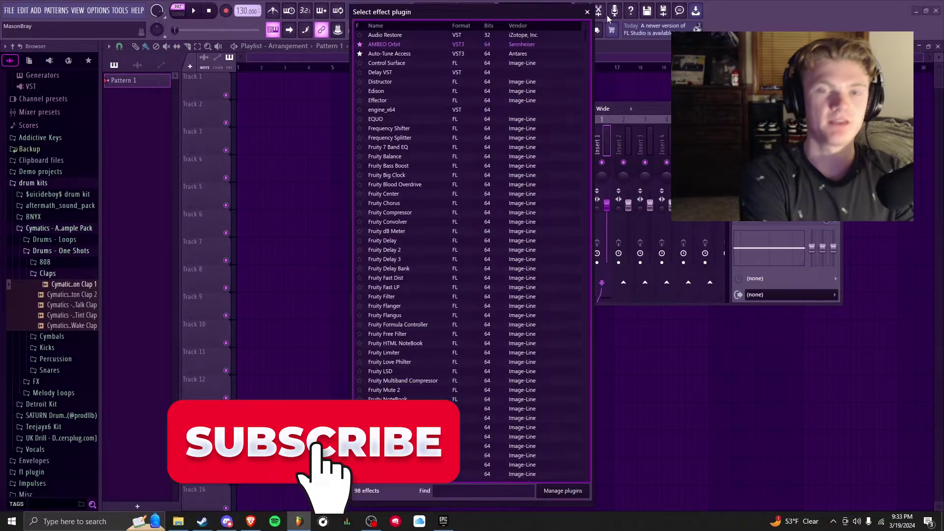
text(pit)
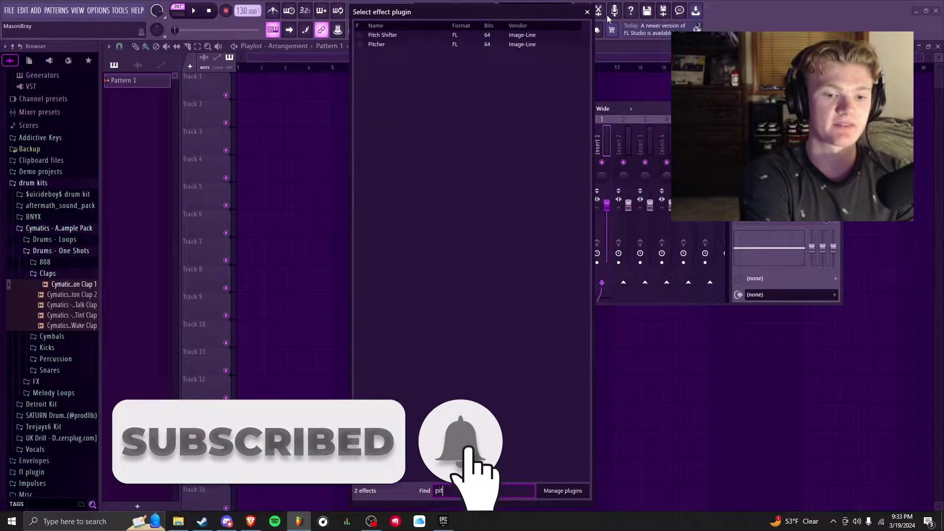
text(hc)
key(BackSpace)
key(BackSpace)
text(cher)
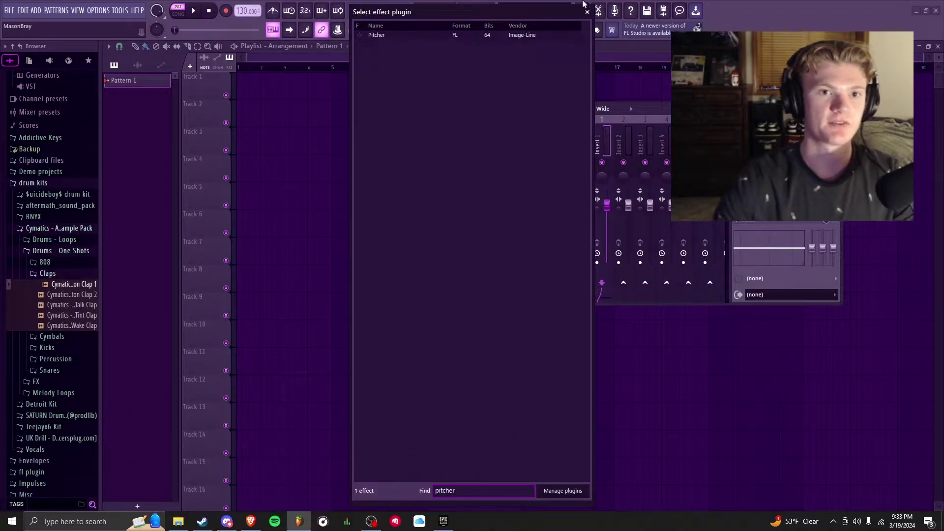
key(Return)
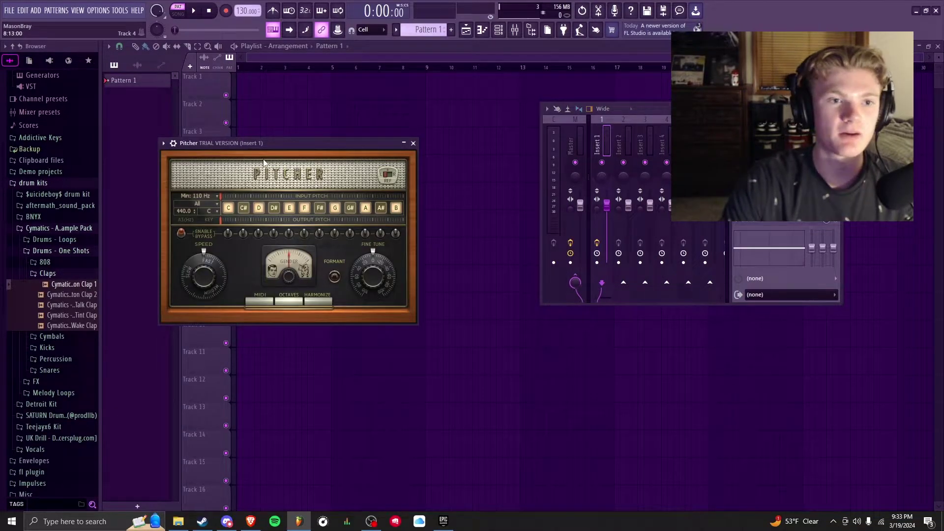
drag(278, 144, 313, 145)
drag(236, 144, 260, 142)
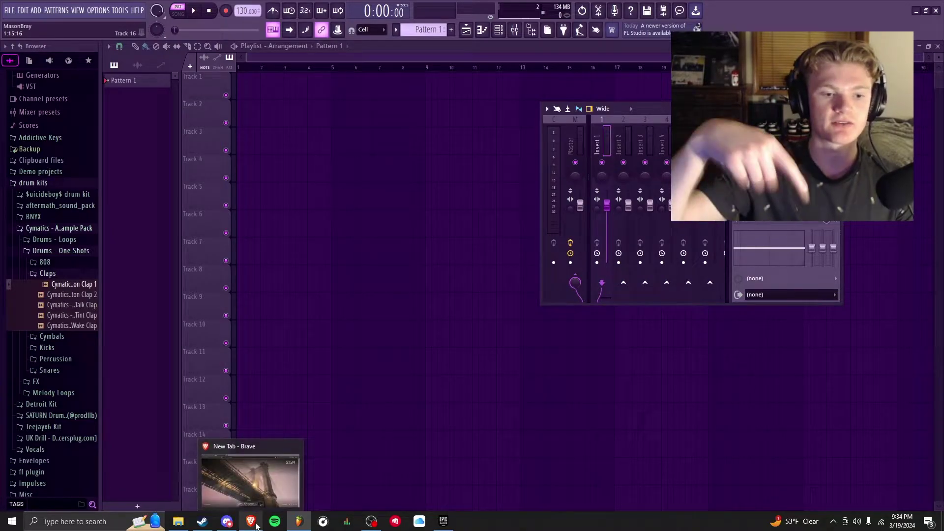
Switch to Brave and examine the Auburn Sounds Graillon page, including its correction controls and the Free and Full Edition descriptions
click(269, 514)
click(54, 10)
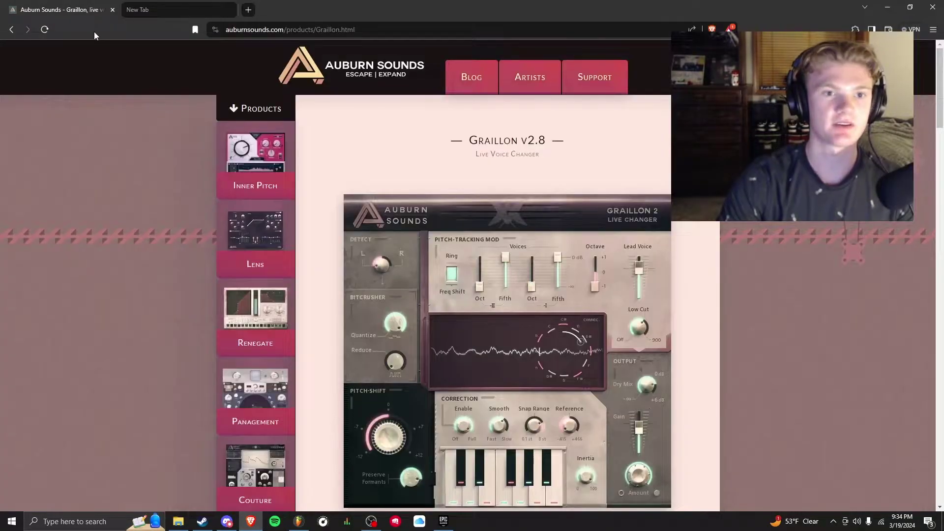
drag(466, 141, 521, 142)
click(439, 165)
scroll(453, 156, down, 2)
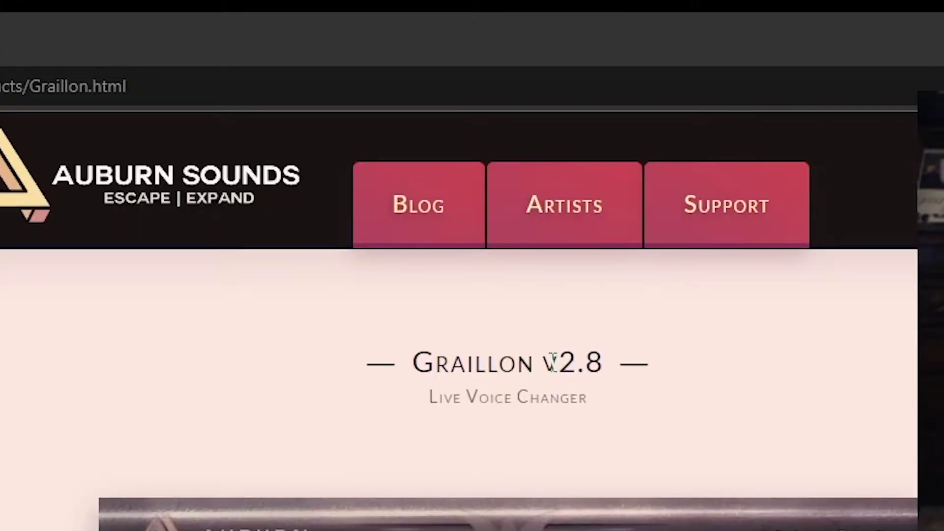
drag(542, 363, 607, 367)
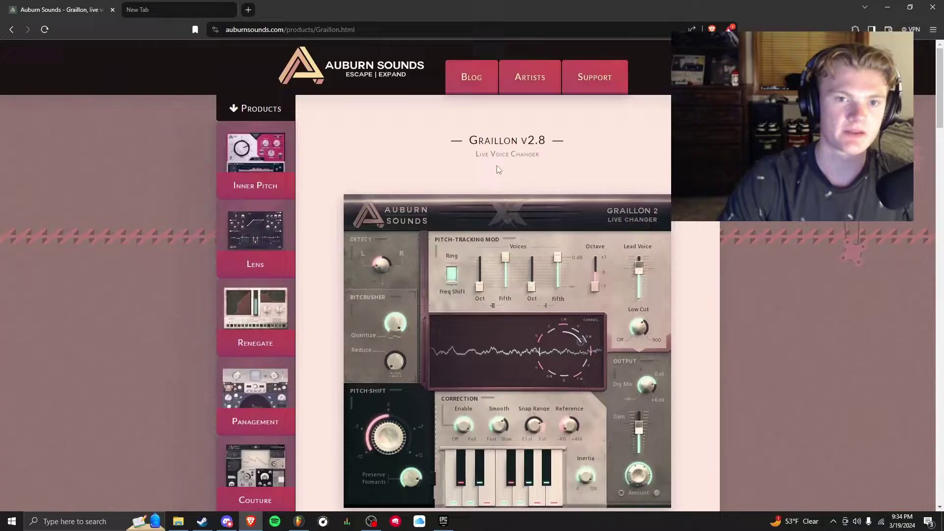
drag(430, 397, 580, 419)
click(615, 450)
scroll(621, 457, down, 1)
scroll(548, 173, down, 10)
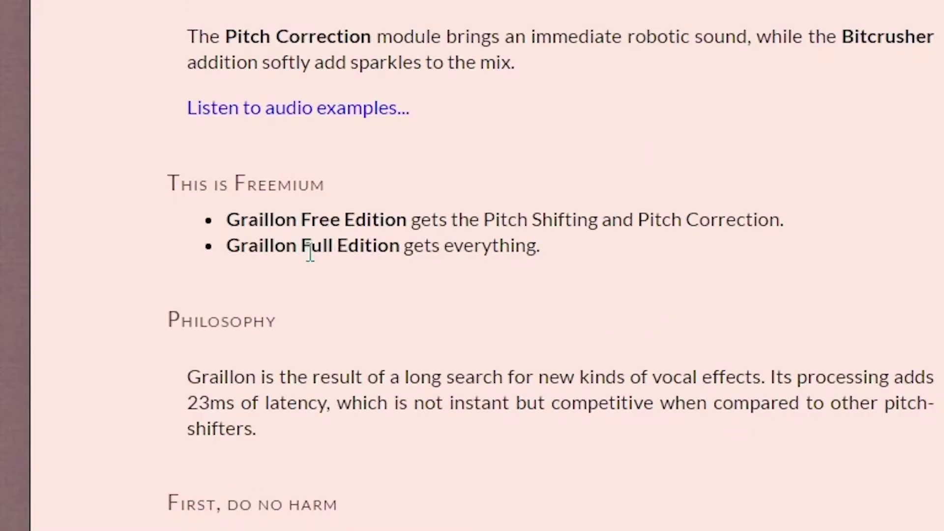
drag(406, 259, 428, 263)
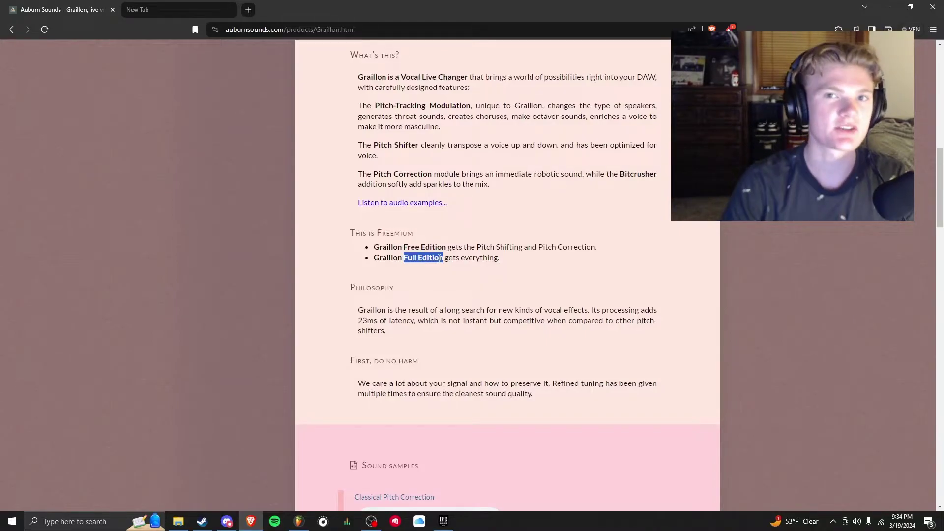
Play the Classical Pitch Correction sound sample from about 0:06
scroll(441, 243, down, 4)
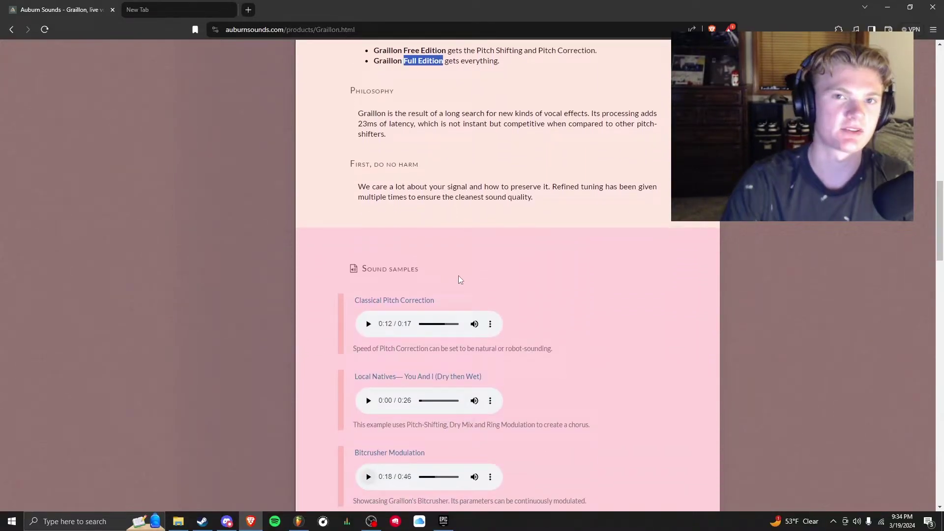
click(435, 324)
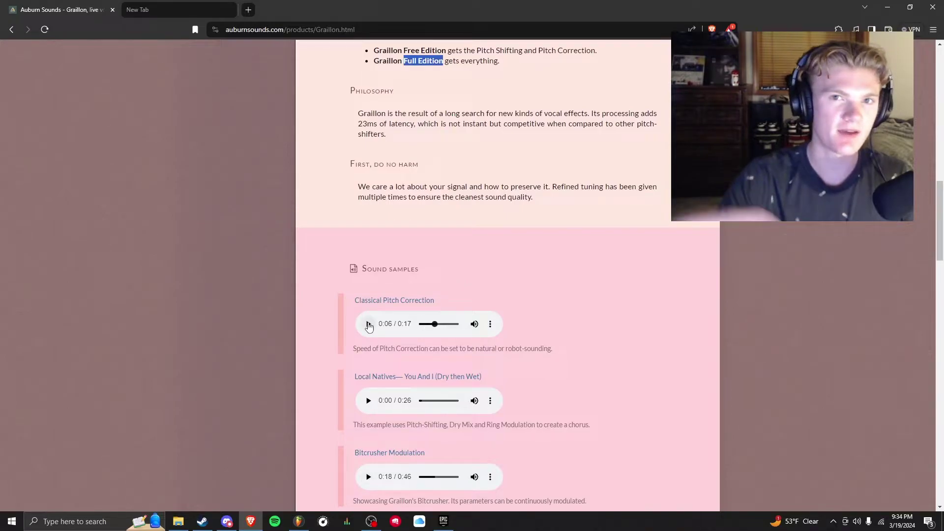
click(368, 324)
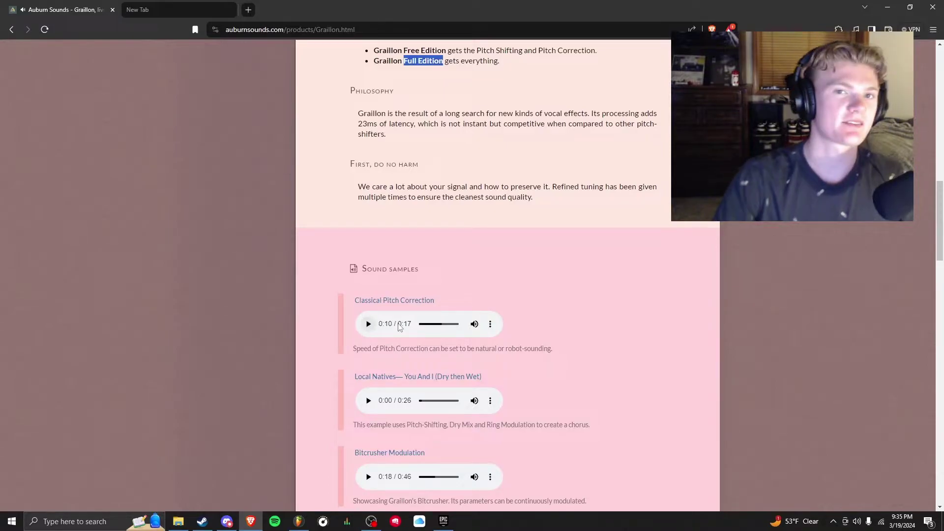
Download the Graillon Free Edition as Graillon-FREE-2.8.zip into the Downloads folder
scroll(553, 285, up, 14)
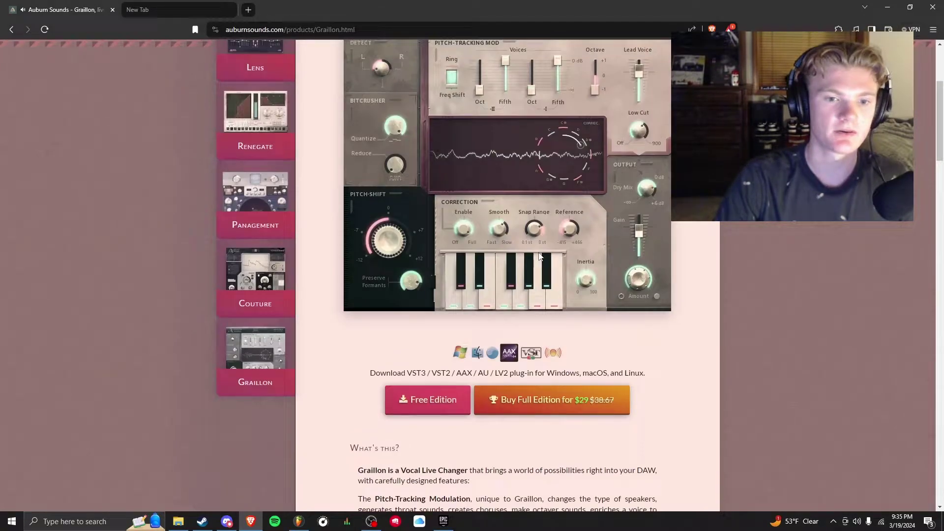
scroll(484, 337, down, 2)
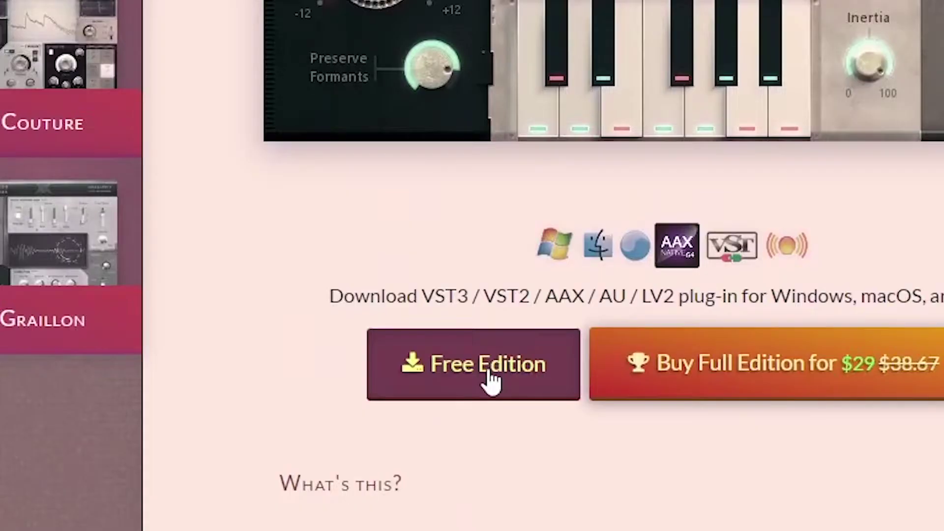
click(488, 374)
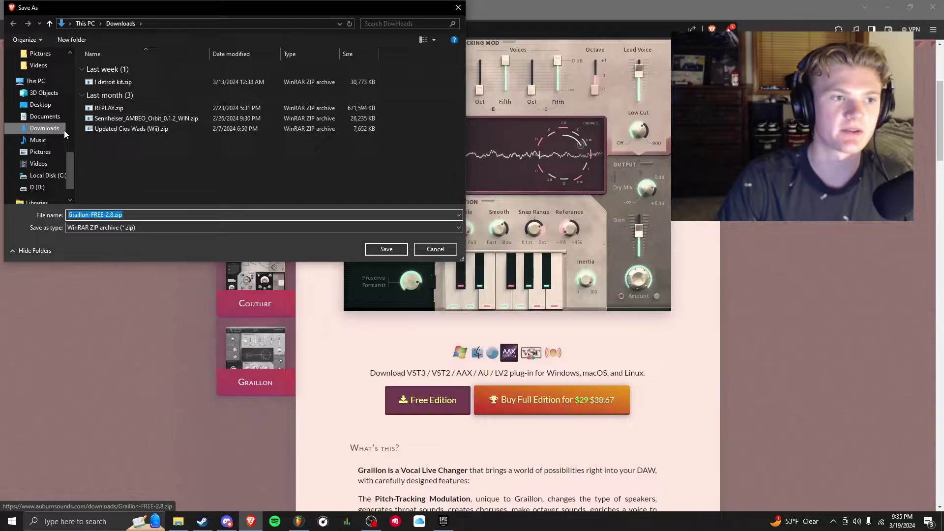
click(386, 250)
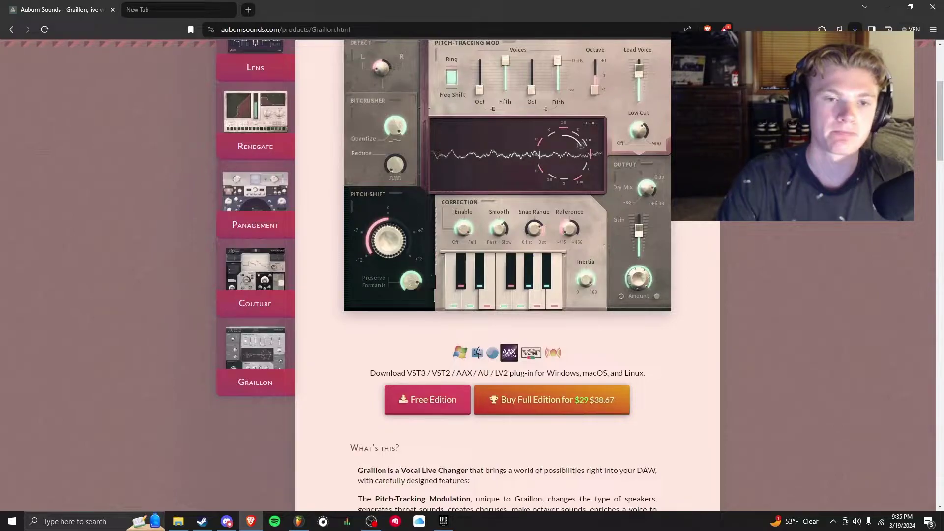
Open the downloaded Graillon zip with WinRAR archiver and go into its Windows folder
click(494, 248)
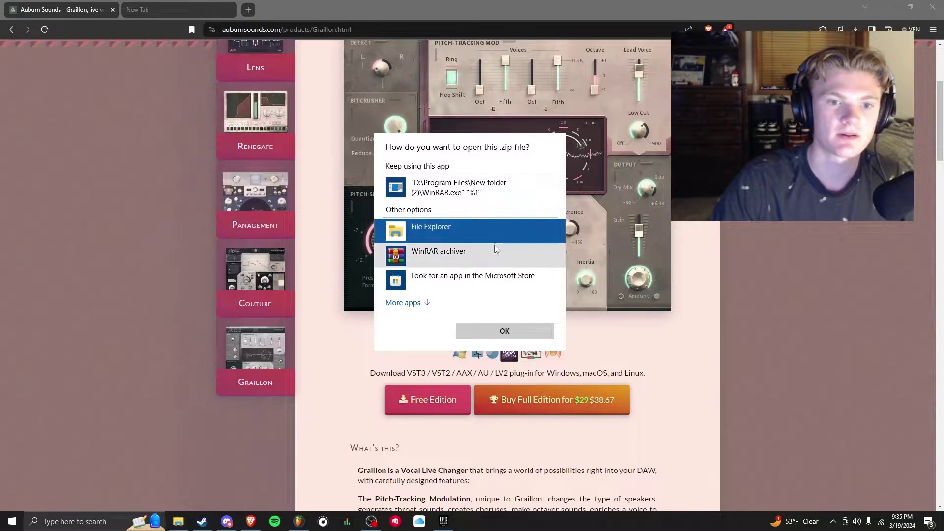
click(530, 330)
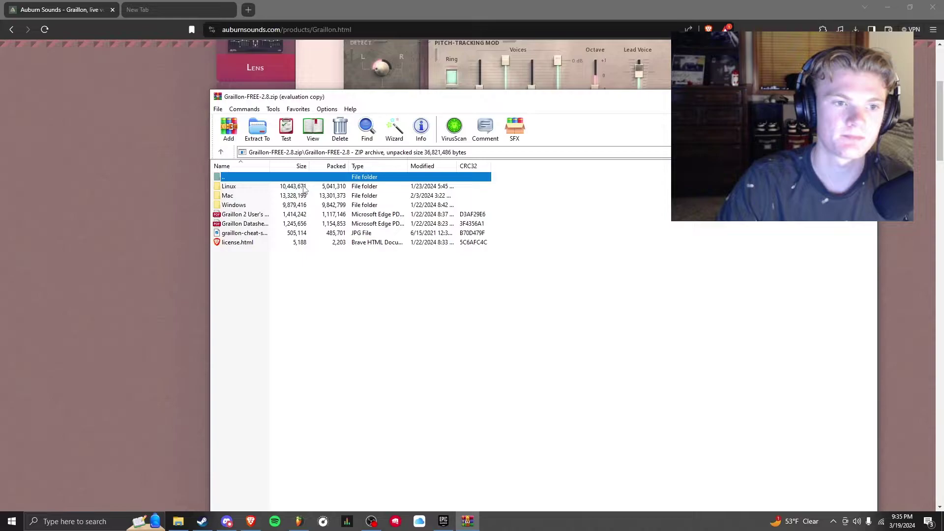
key(Escape)
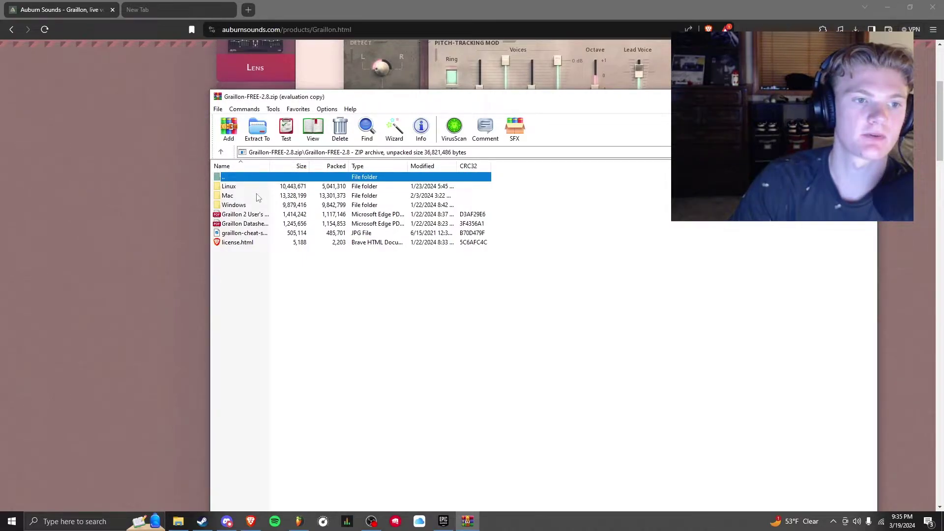
double_click(234, 205)
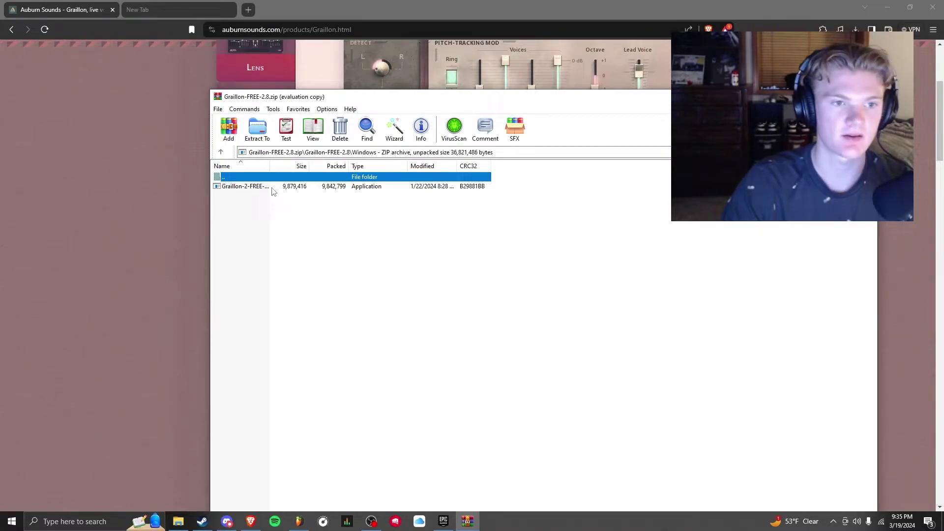
Extract the Graillon 2 Free installer from the archive into the plug in folder on drive D
click(272, 188)
click(298, 205)
click(304, 188)
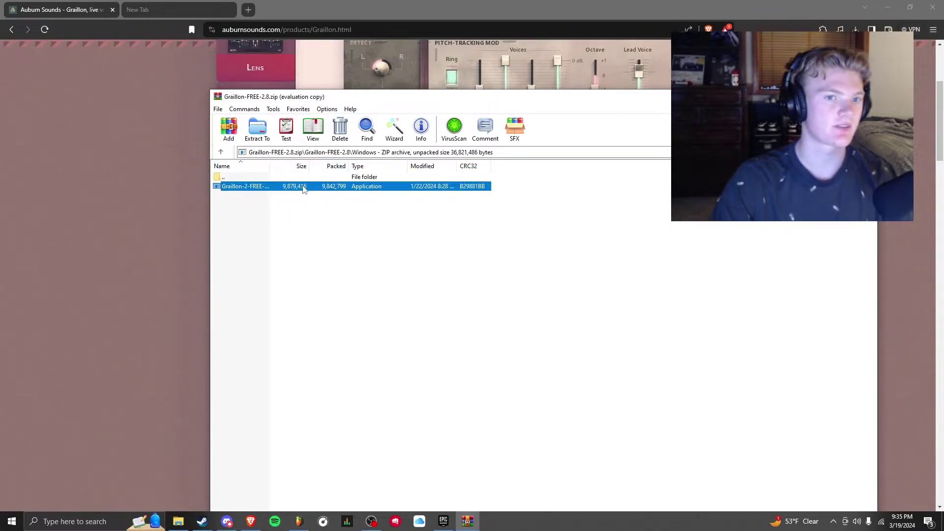
click(341, 238)
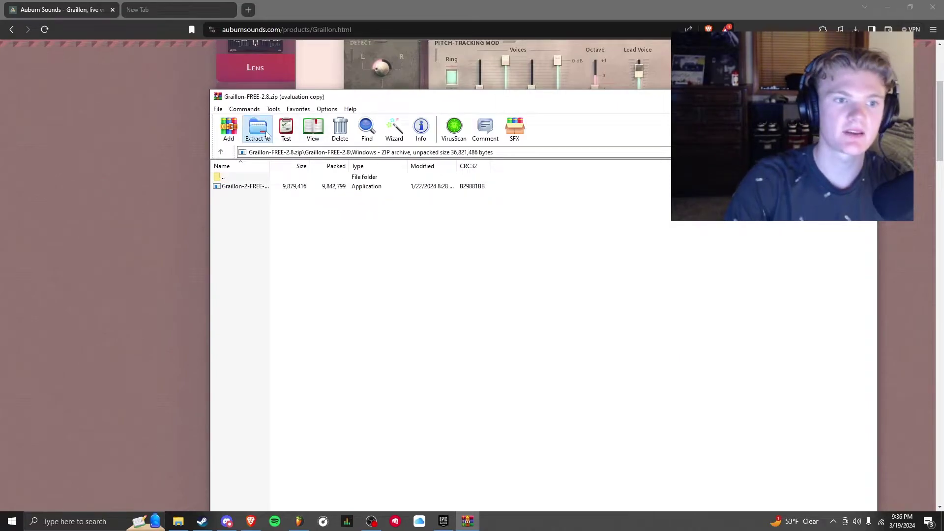
click(258, 129)
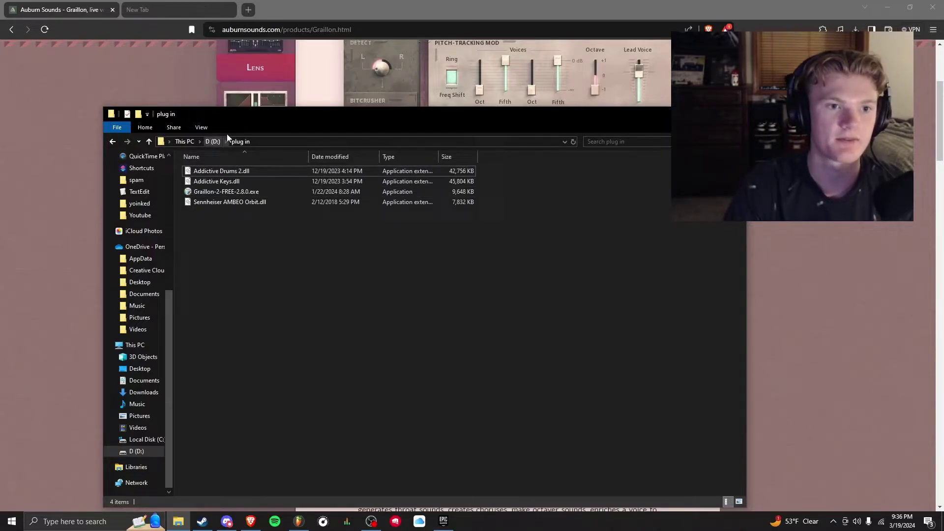
Run Graillon-2-FREE-2.8.0.exe, accept the license, add the FLStudio plug-in component, and install into the plug in folder on drive D
double_click(226, 191)
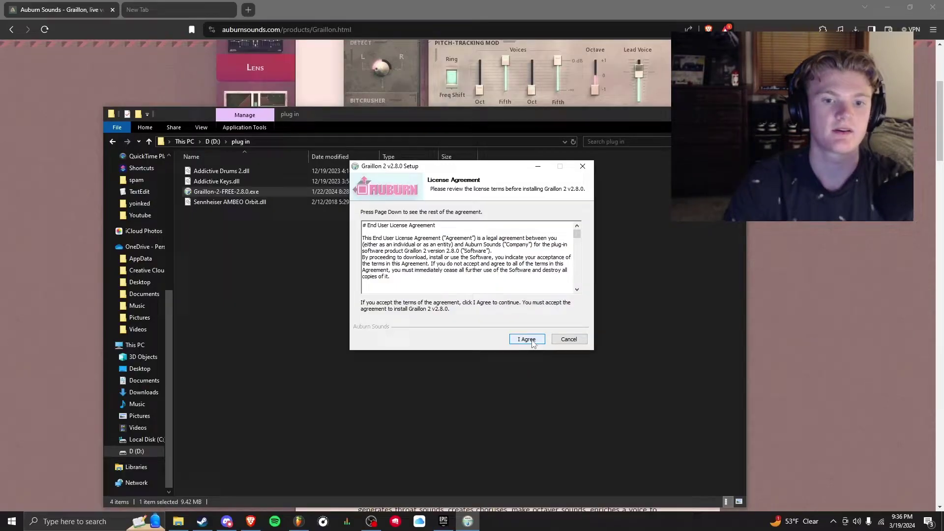
click(525, 339)
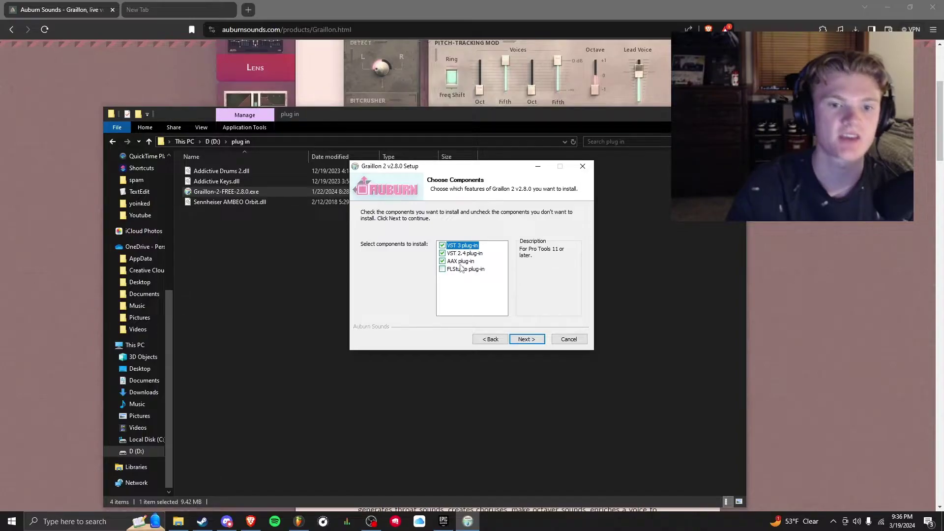
click(442, 269)
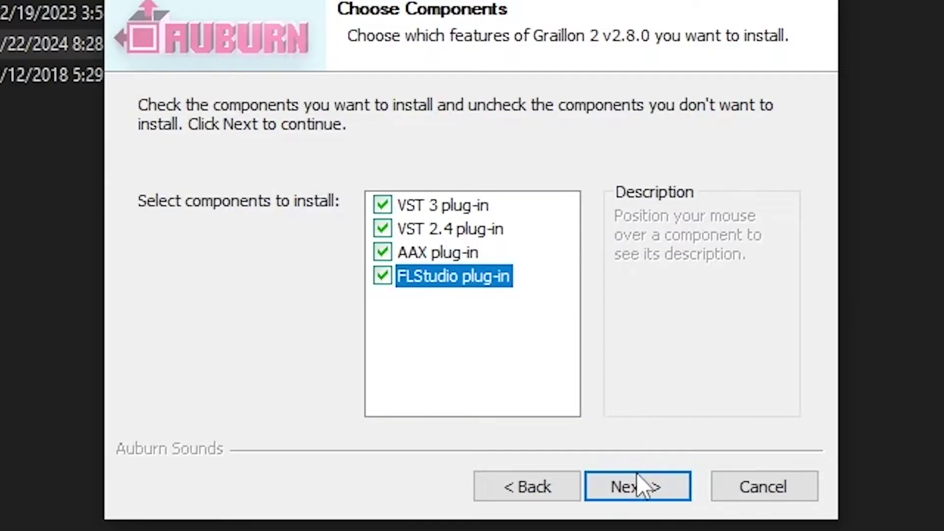
click(636, 473)
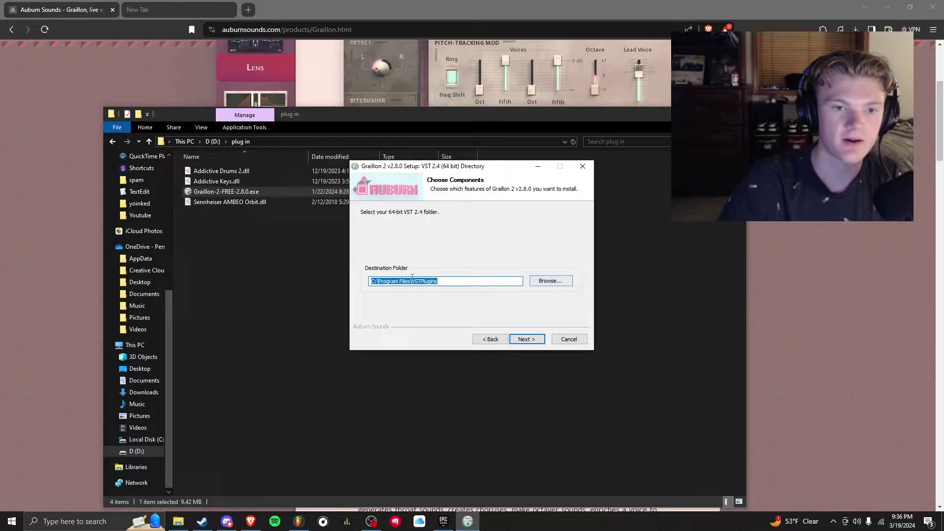
click(560, 283)
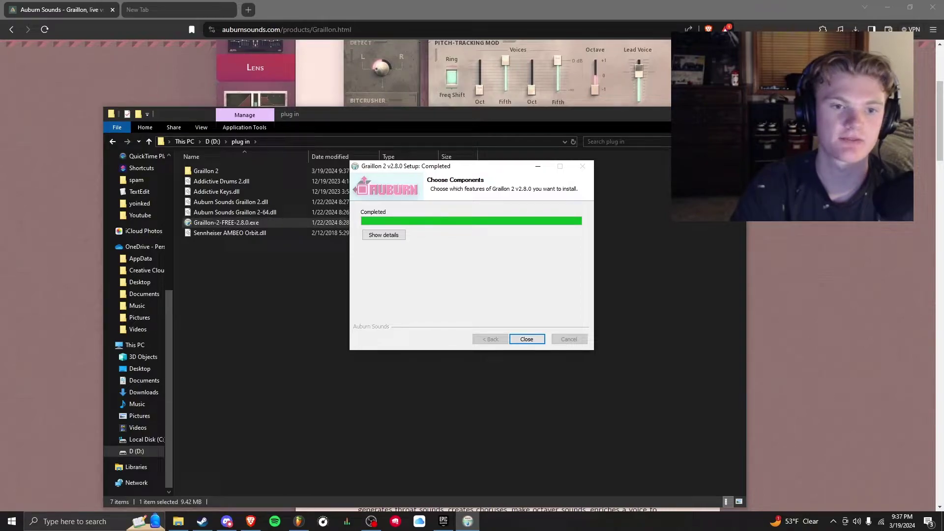
click(535, 340)
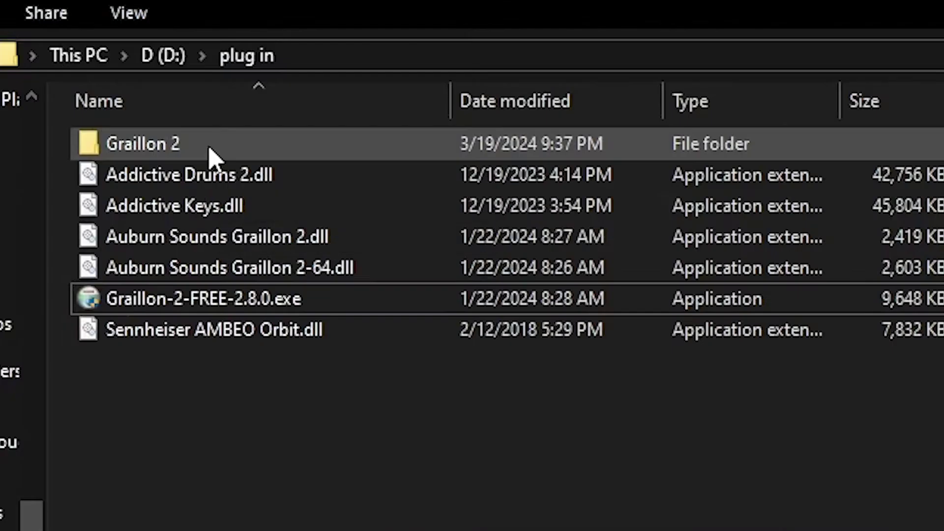
Open the Graillon 2 folder inside the plug in folder to check its installed files and path
double_click(214, 159)
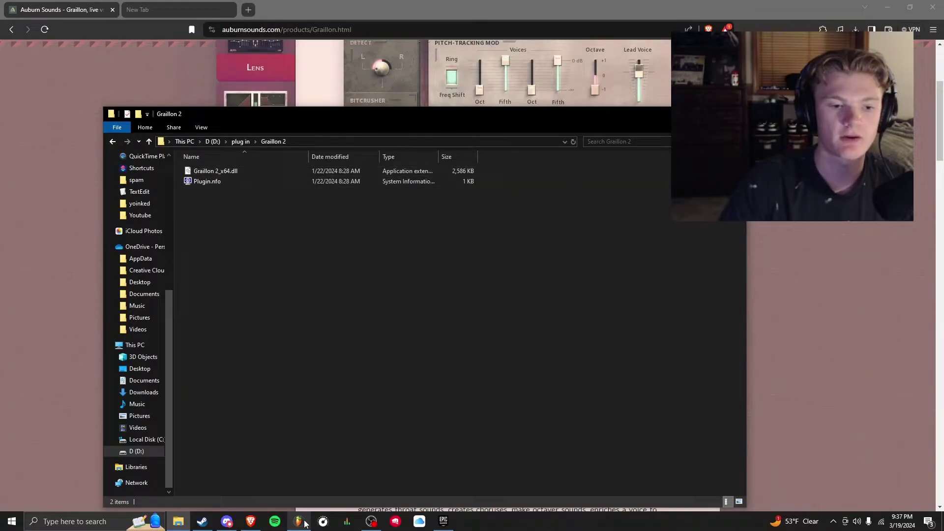
click(328, 141)
key(ctrl+c)
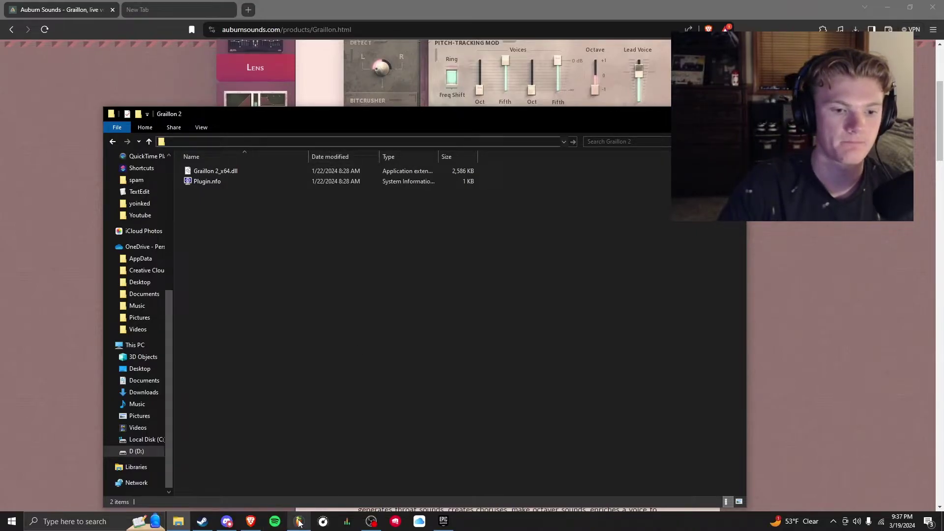
Switch to FL Studio and add D:\plug in\Graillon 2 as a browser extra search folder in the file settings
click(299, 521)
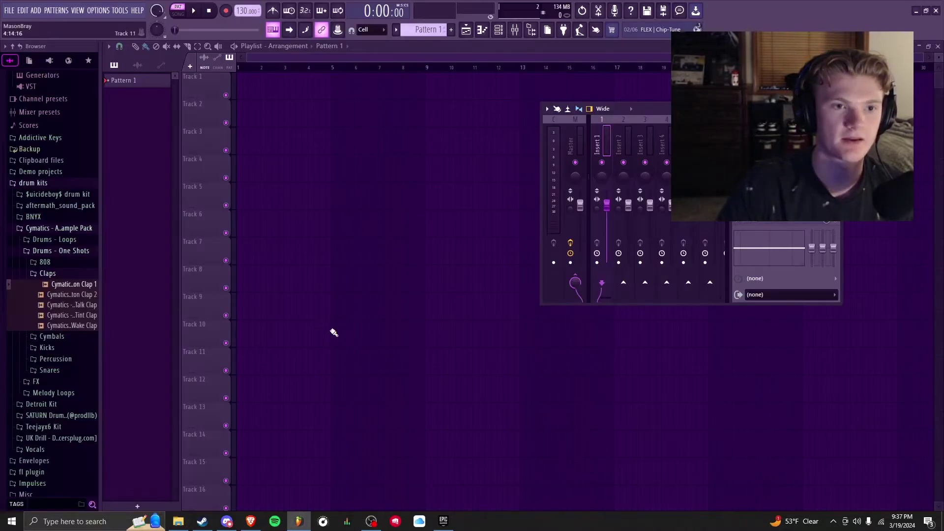
click(105, 12)
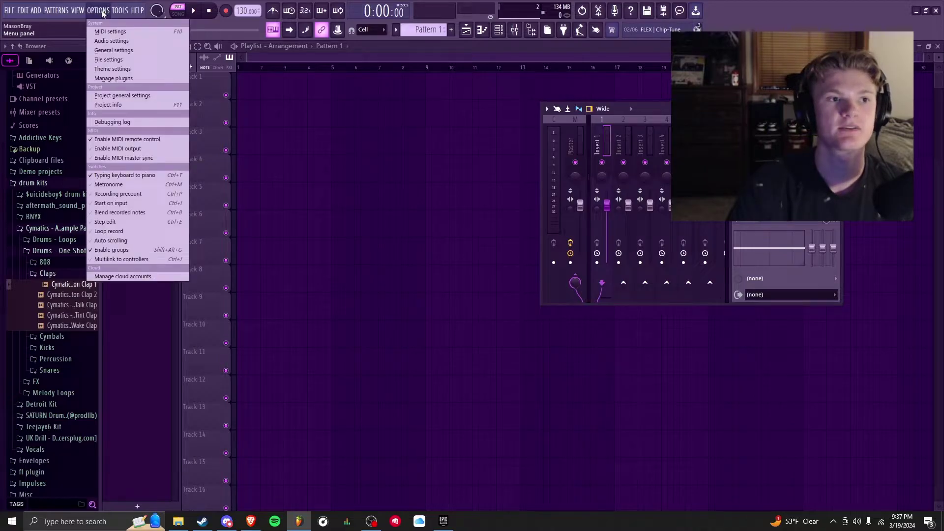
click(128, 61)
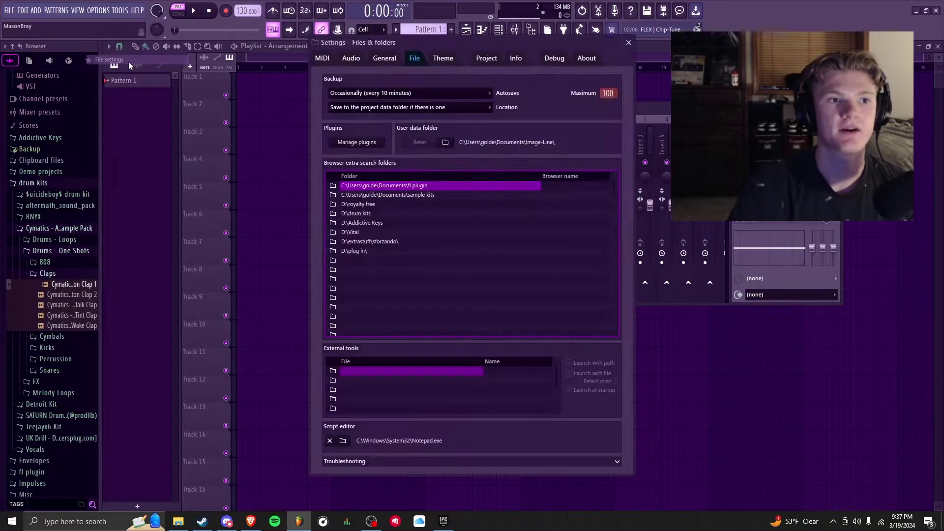
double_click(359, 262)
key(ctrl+v)
click(402, 272)
click(434, 252)
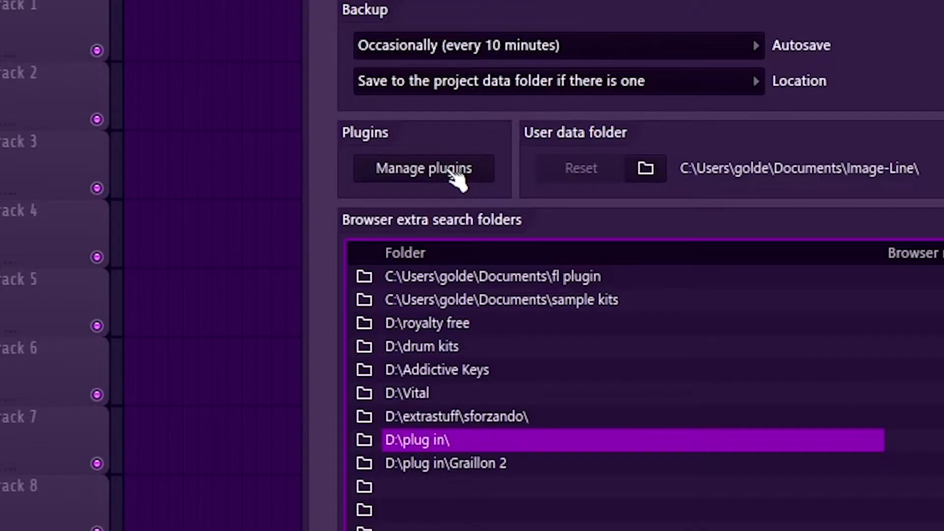
Scan for installed plug-ins in the plugin manager, mark Graillon 2 as a favorite, and close the manager and settings
click(367, 144)
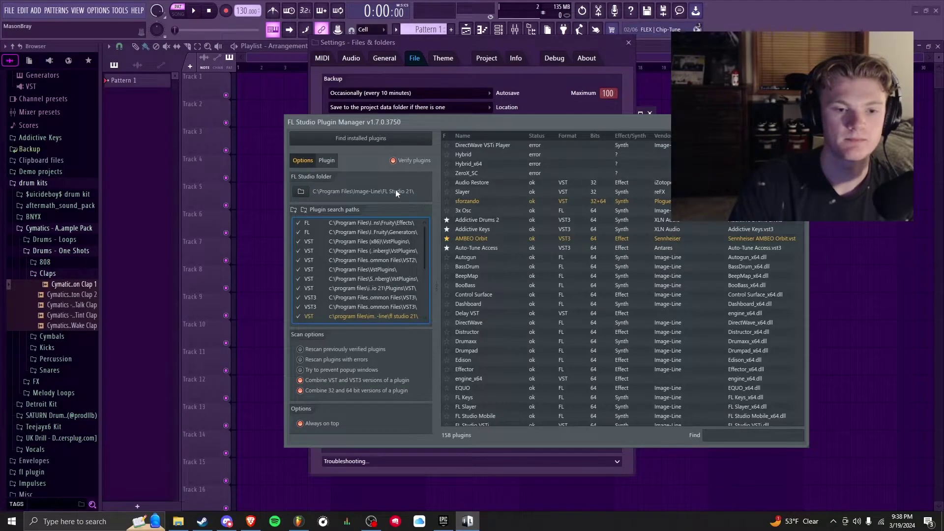
scroll(354, 275, down, 3)
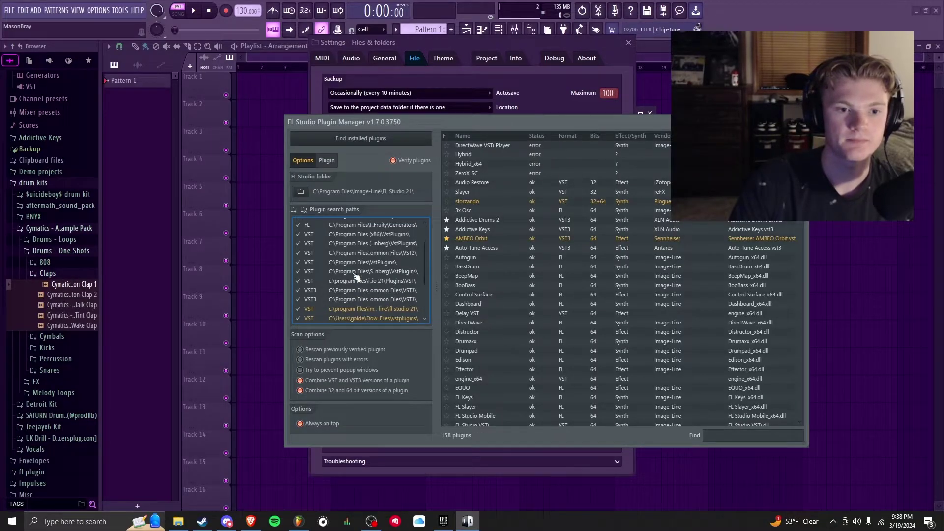
click(362, 140)
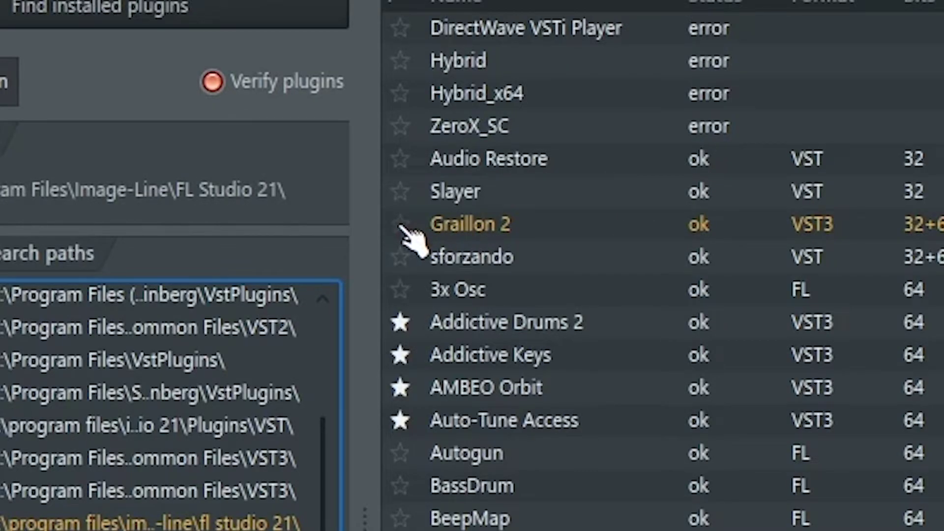
click(401, 227)
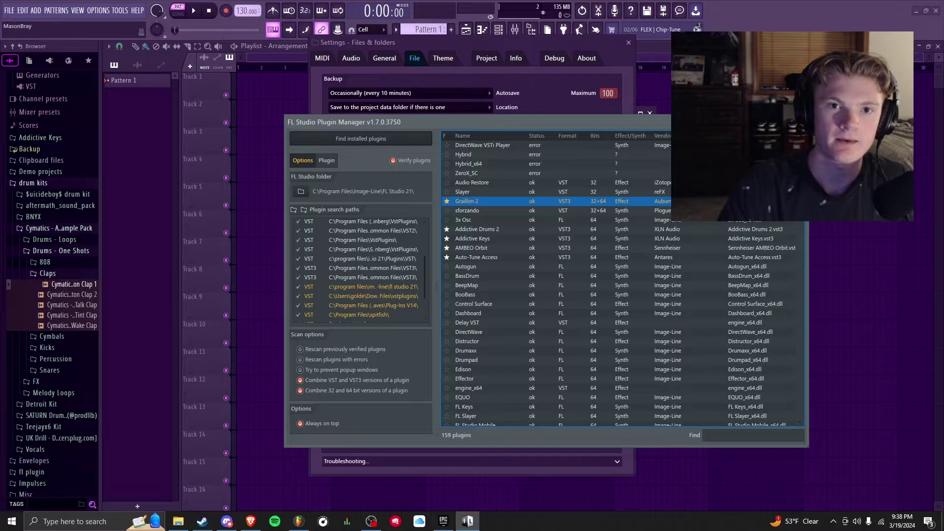
click(800, 122)
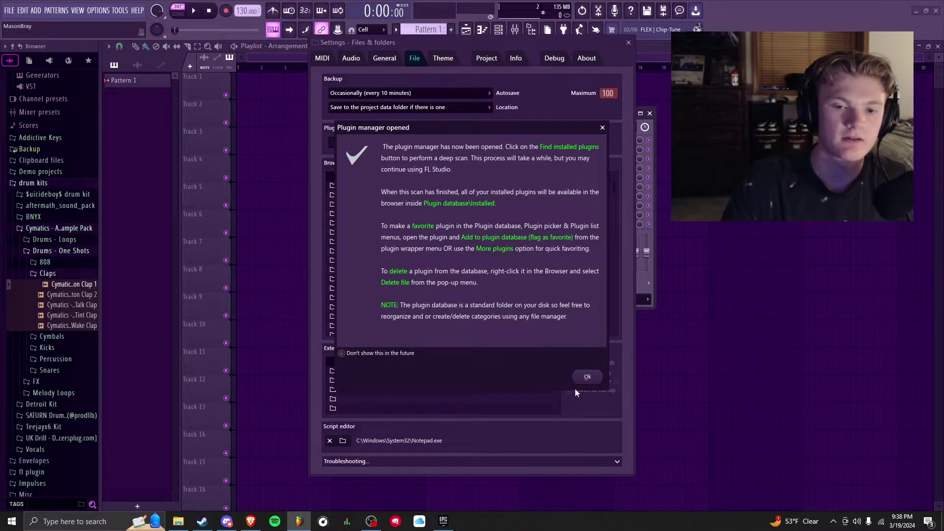
click(585, 377)
click(629, 44)
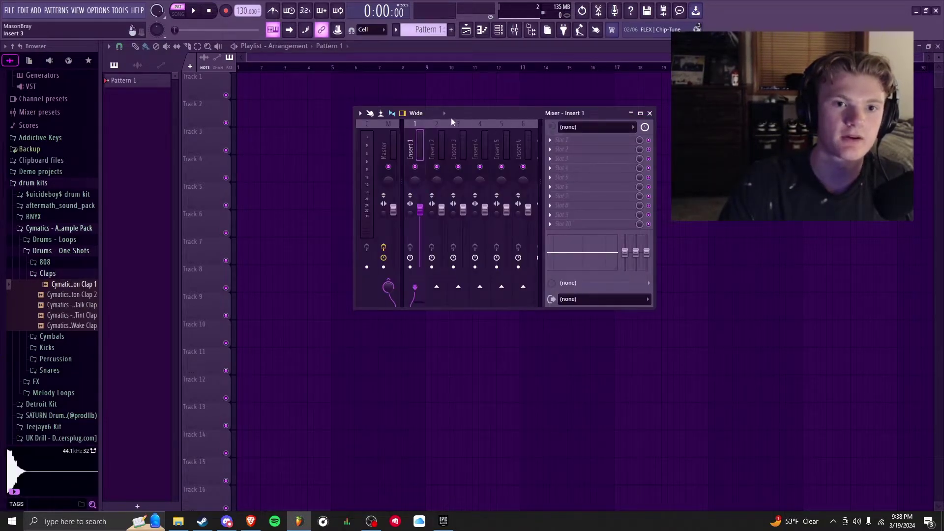
Rename the Insert 1 mixer track as vocals
right_click(414, 147)
click(462, 129)
text(voc)
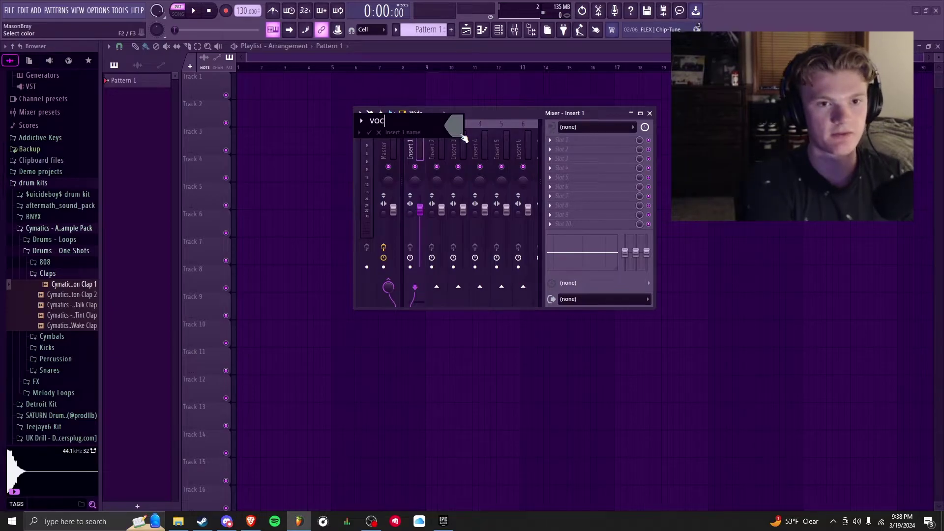
text(als)
key(Return)
Find Graillon 2 in the full effect plug-in list and load it into the vocals track's first effect slot
click(583, 137)
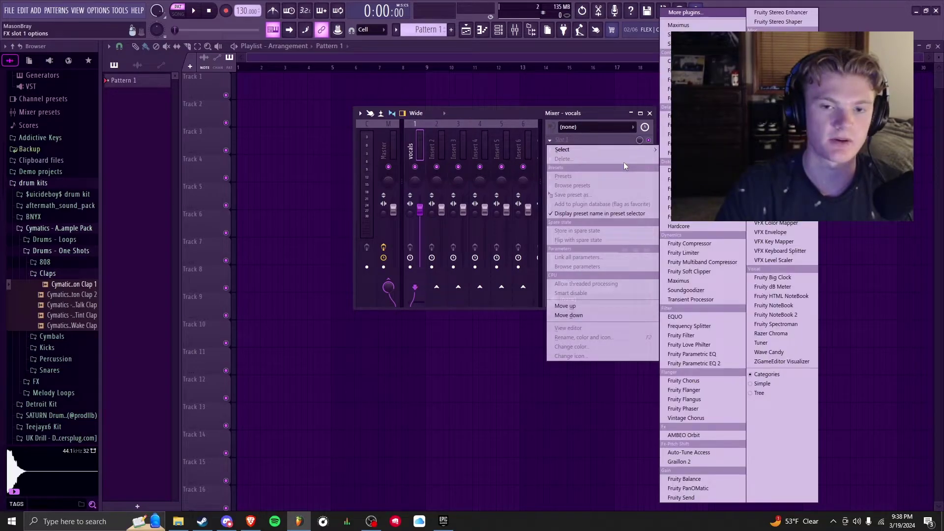
click(710, 13)
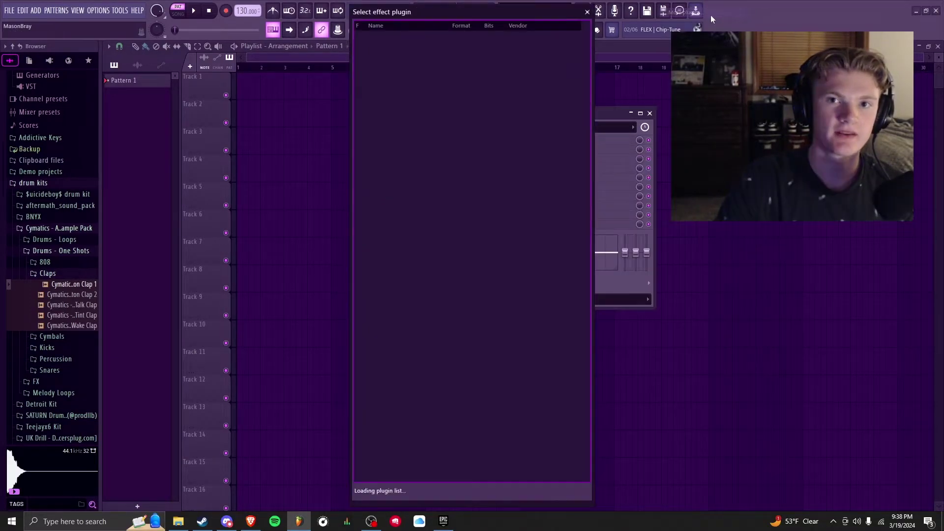
text(grail)
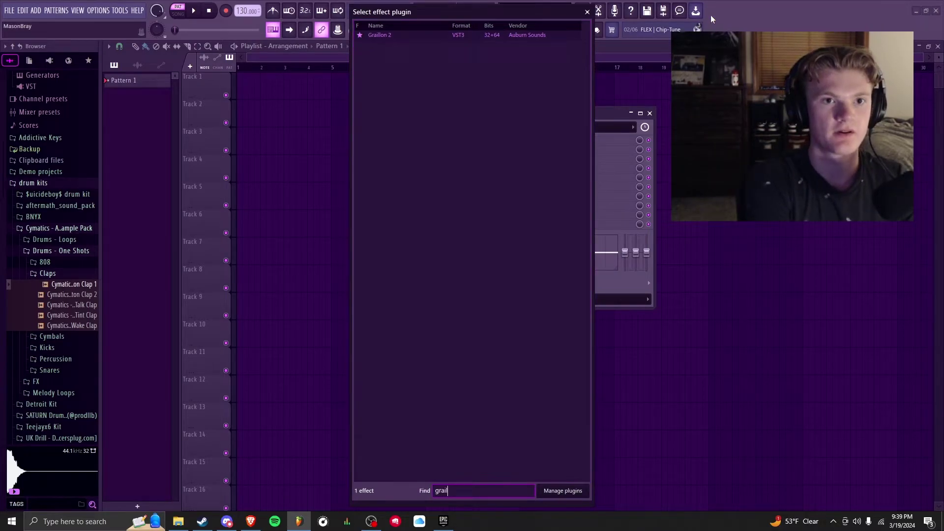
double_click(439, 35)
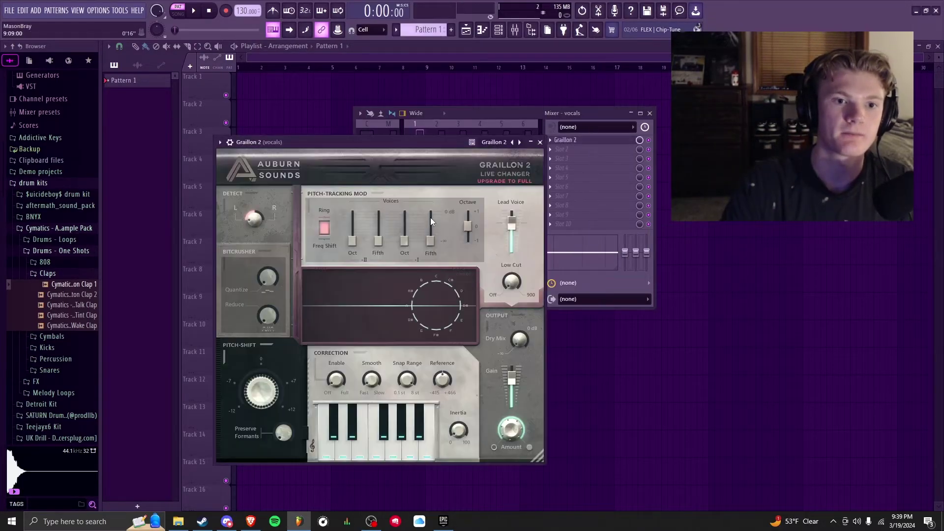
drag(399, 153, 417, 138)
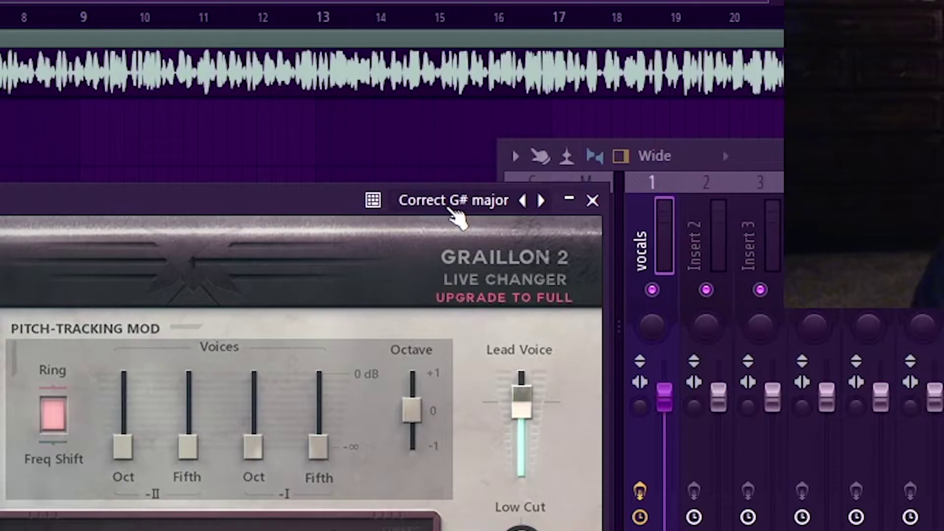
Load Graillon 2's Correct C major preset, keep correction at 100%, and set Smooth to its fastest setting
click(449, 209)
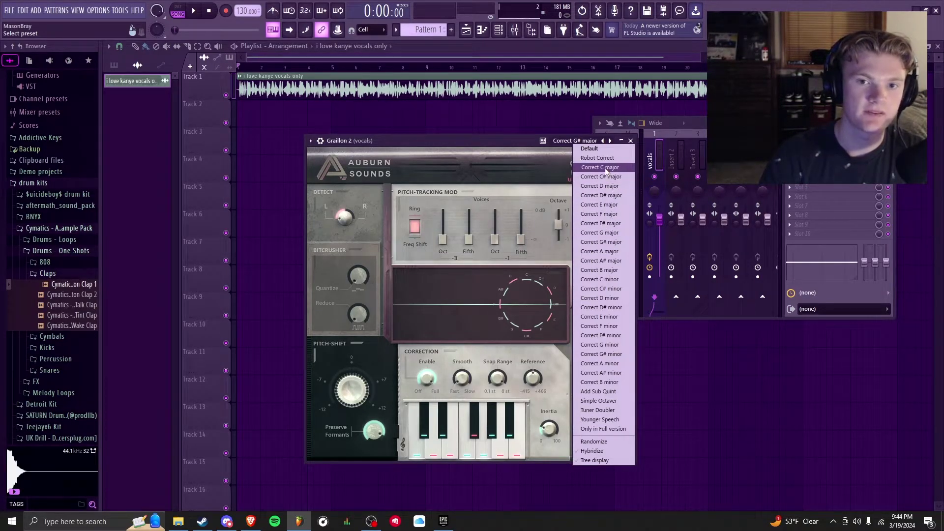
click(604, 167)
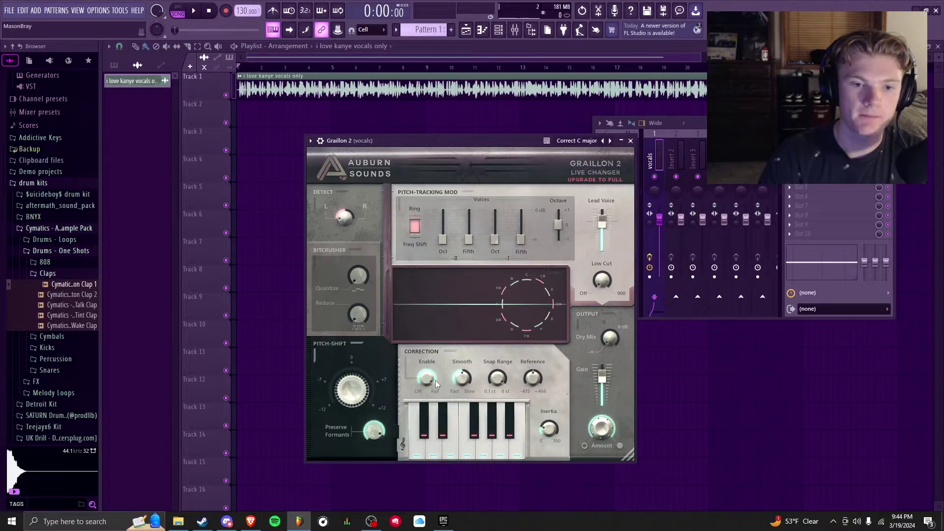
mouse_move(426, 382)
mouse_down()
mouse_move(430, 414)
mouse_move(424, 369)
mouse_up()
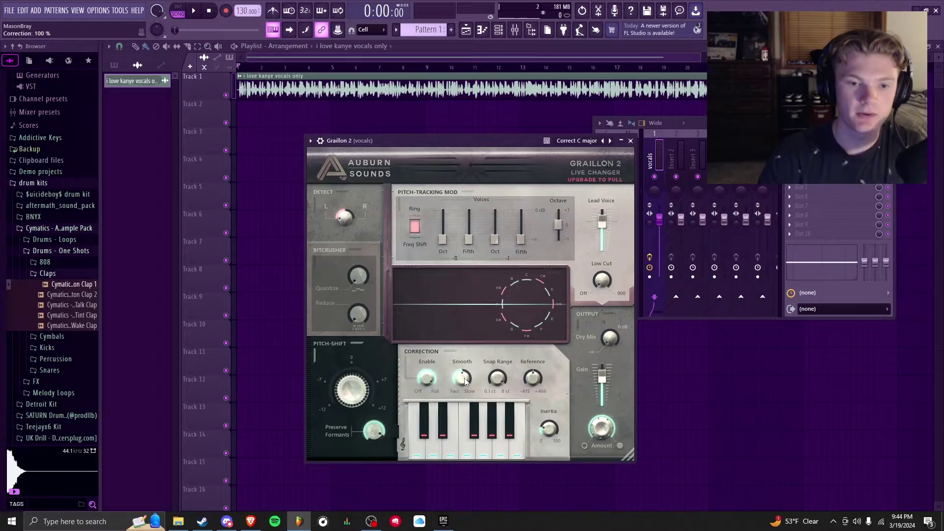
drag(464, 379, 464, 398)
drag(467, 459, 471, 478)
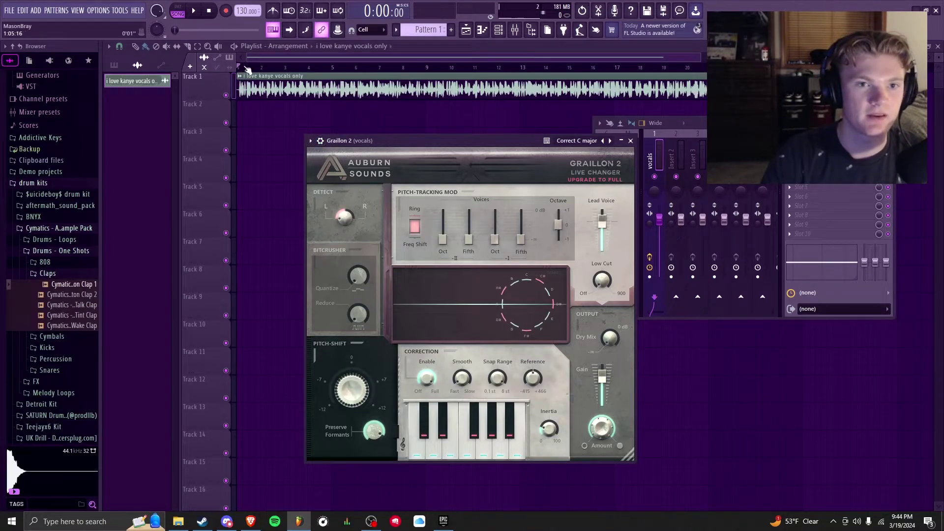
Close the plug-in window, show the mixer, and play the vocals clip to compare it with and without Graillon 2
key(F12)
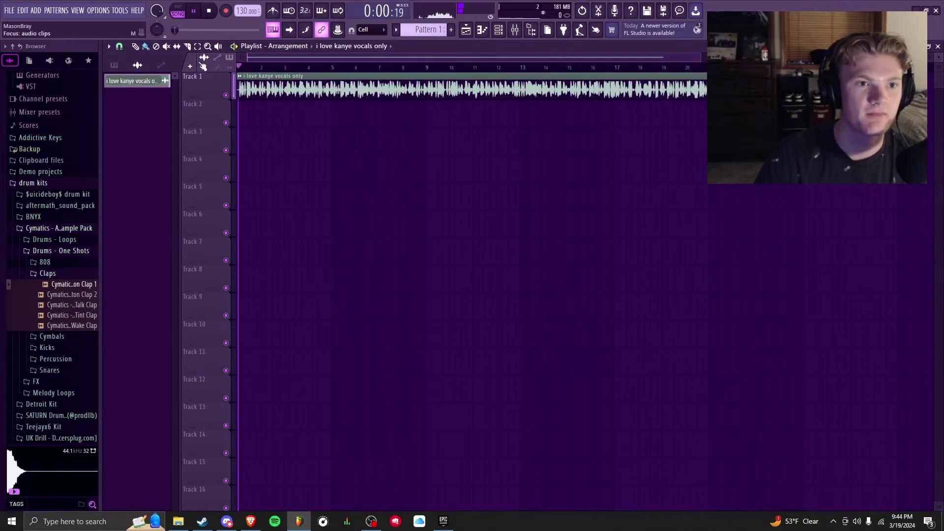
key(space)
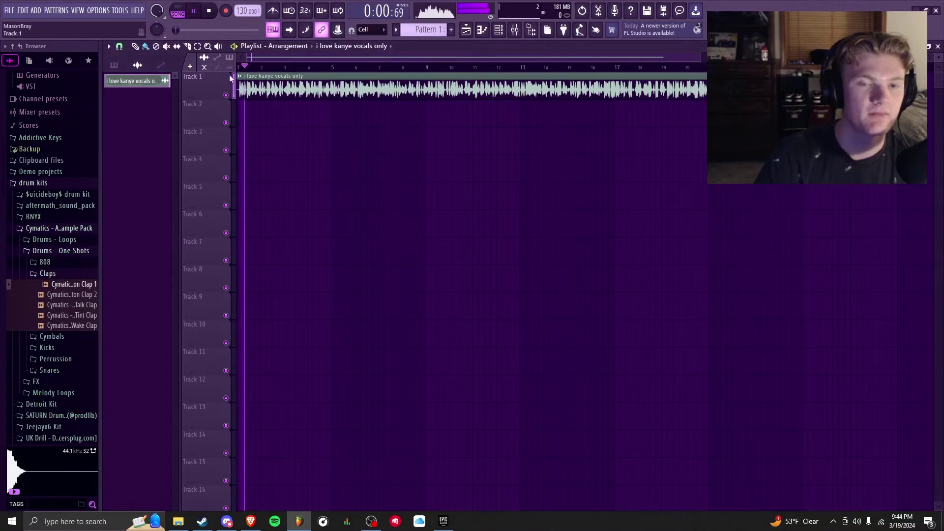
click(515, 30)
key(space)
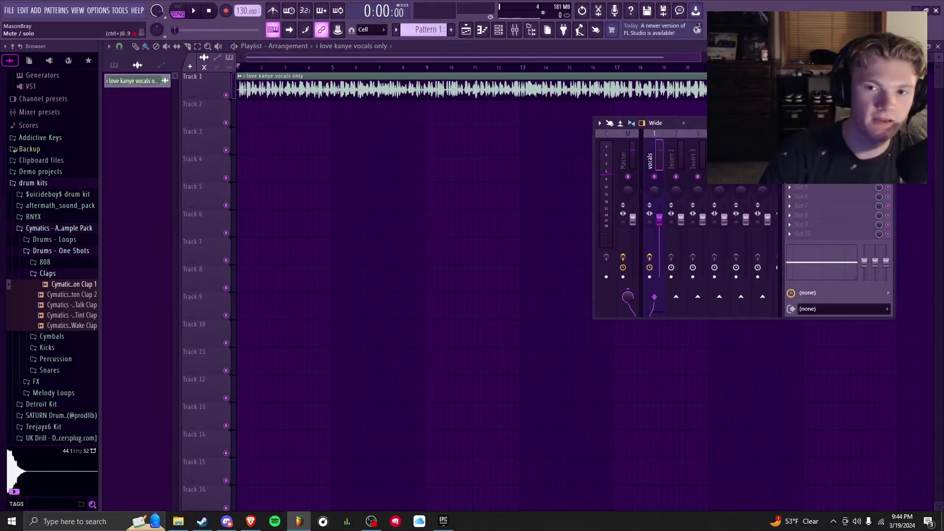
key(space)
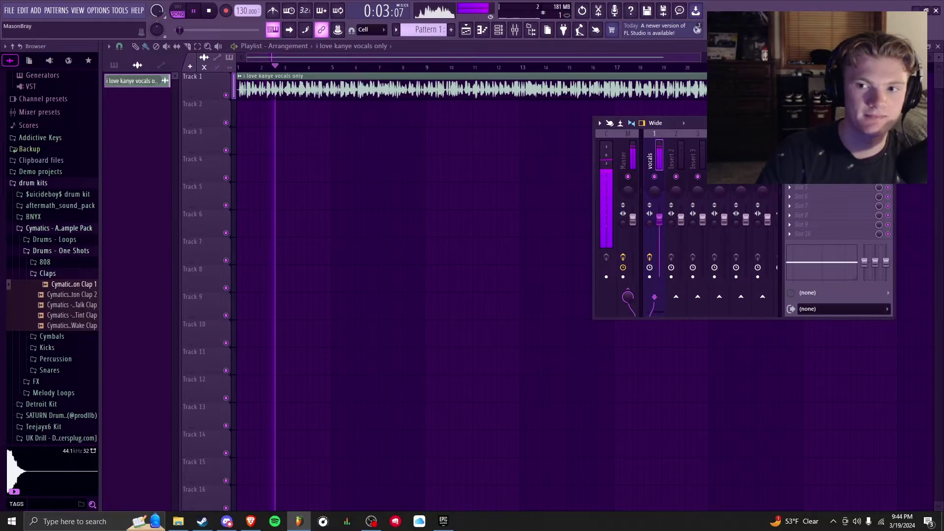
key(space)
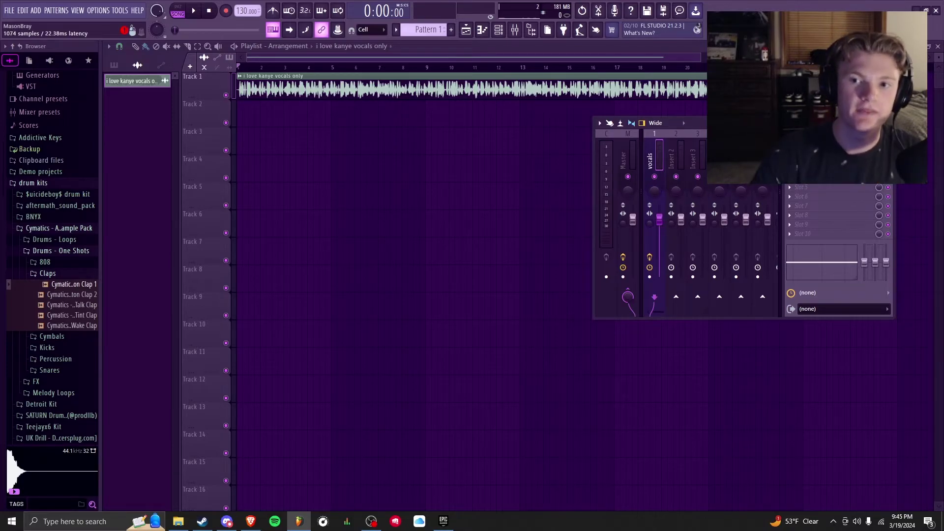
Reopen Graillon 2 from the vocals track and go over its preset list and the Enable, Smooth and Reference correction controls
click(822, 150)
drag(518, 148, 454, 143)
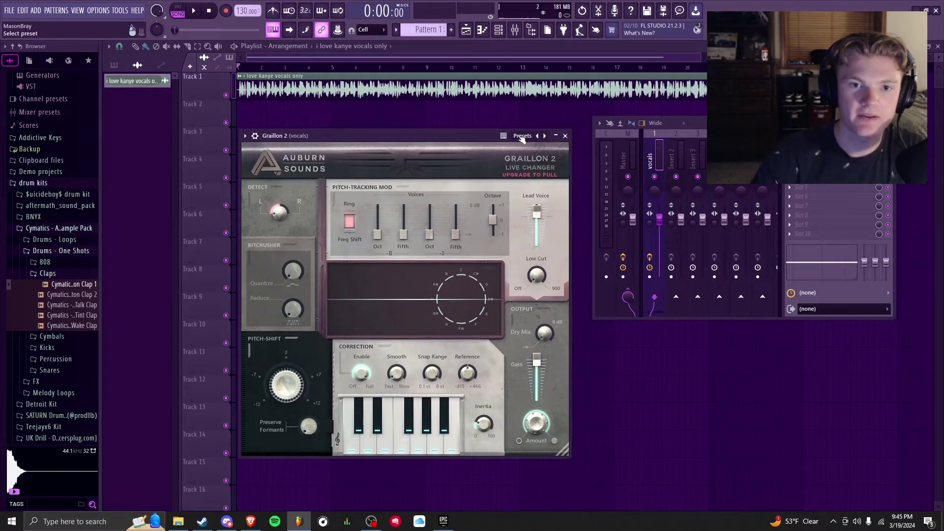
click(523, 137)
click(464, 125)
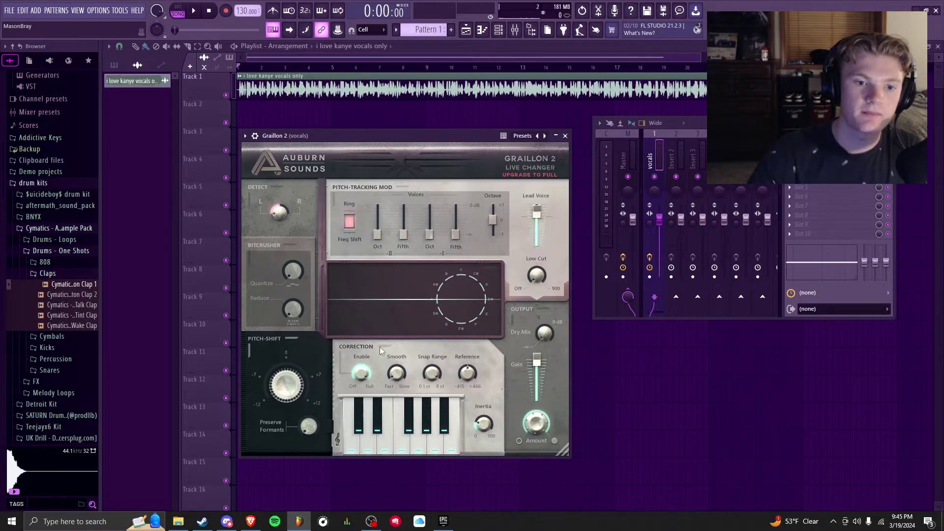
click(362, 375)
click(397, 376)
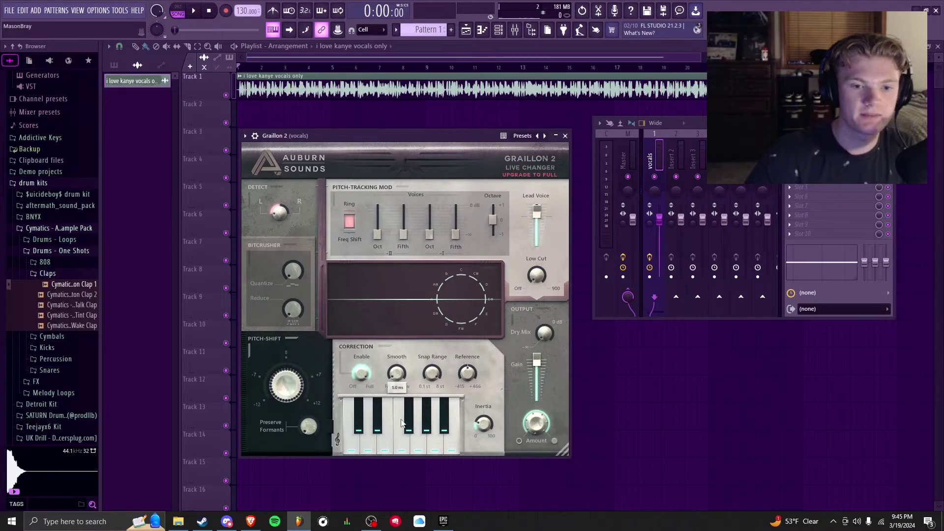
drag(470, 376, 471, 381)
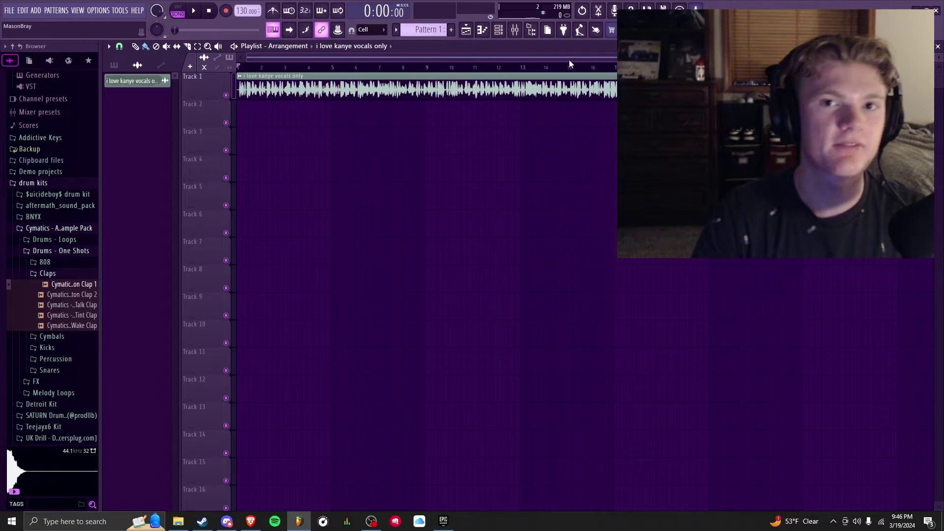
Show the mixer with Graillon 2 and play the vocals clip to hear its pitch correction
key(F9)
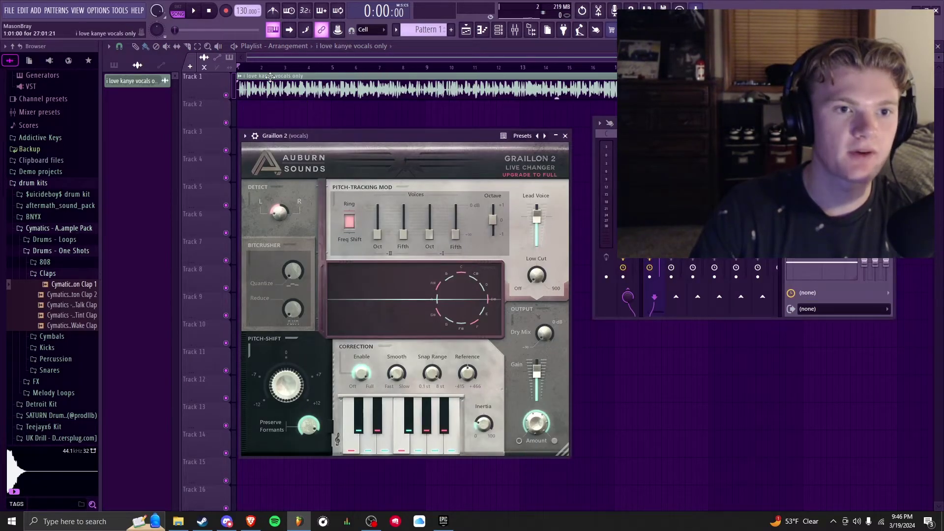
key(space)
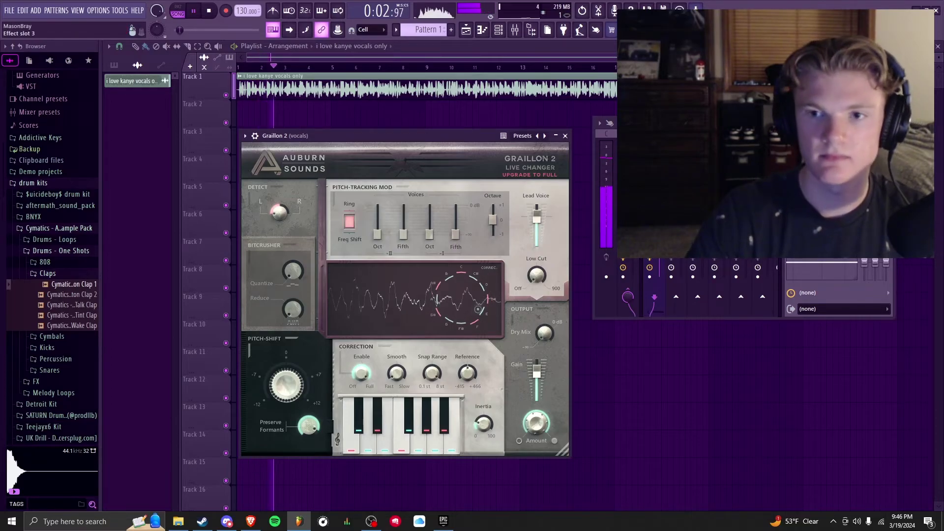
key(space)
Switch the vocals track to Auto-Tune Access and play the clip to hear its correction for comparison
right_click(887, 236)
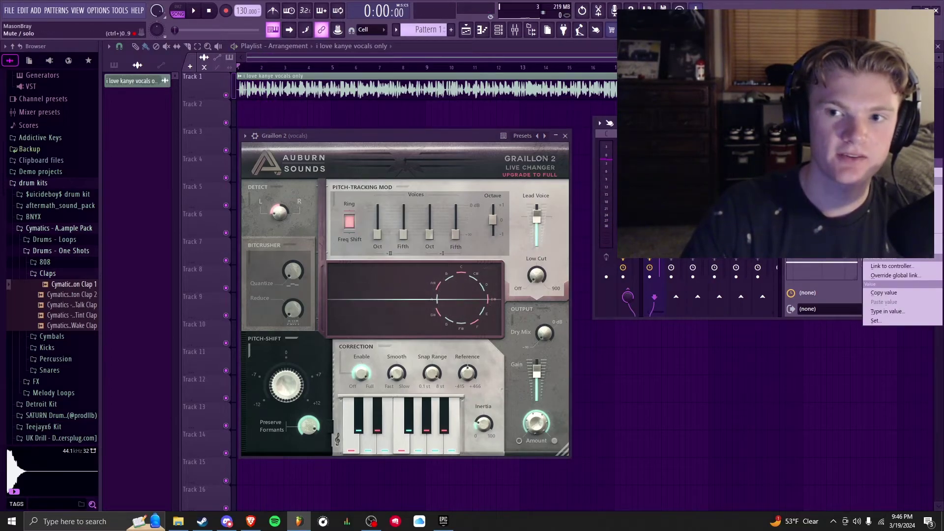
key(space)
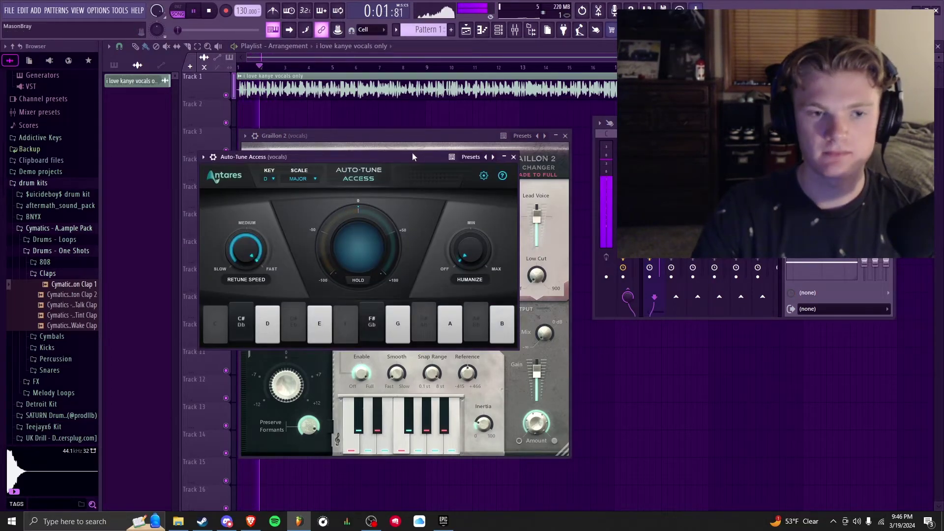
drag(412, 153, 427, 153)
key(space)
Switch the vocals track to Pitcher, play the clip for comparison, and bring the Graillon 2 window back to the front
right_click(879, 175)
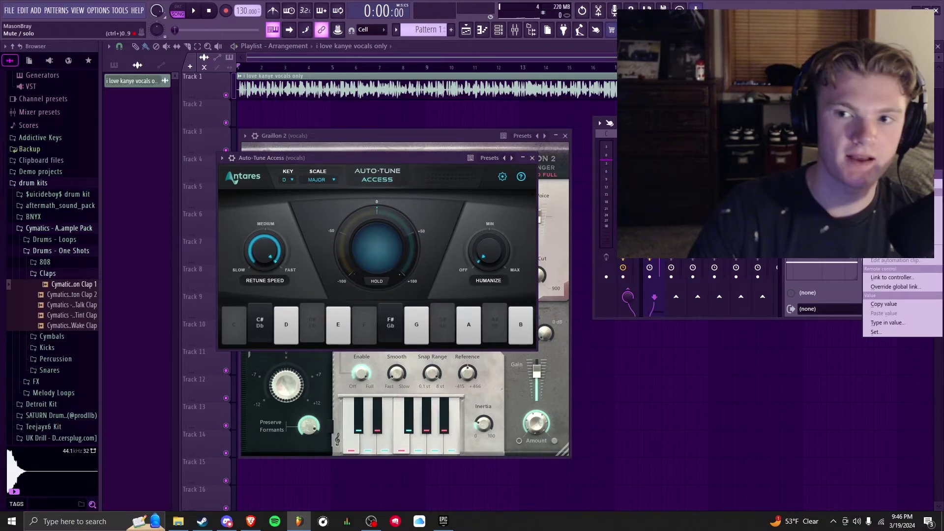
click(836, 175)
key(space)
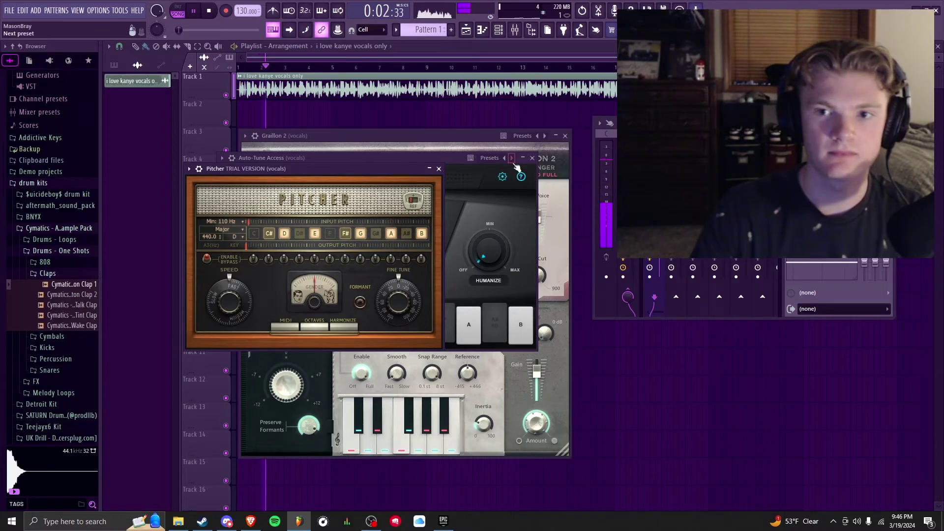
key(space)
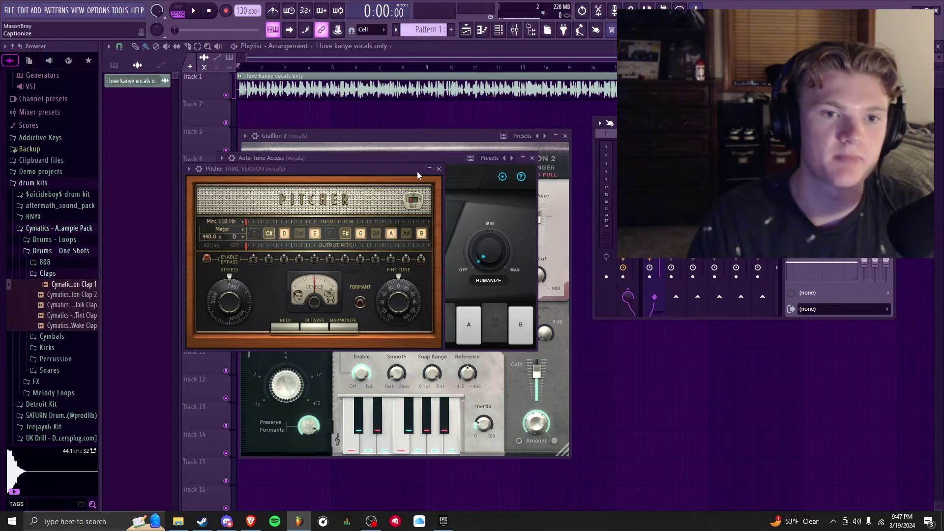
click(365, 136)
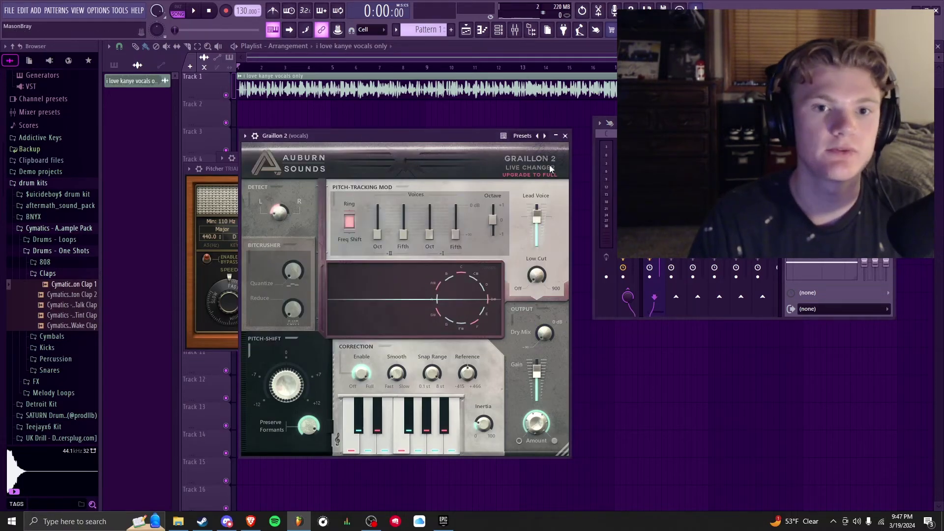